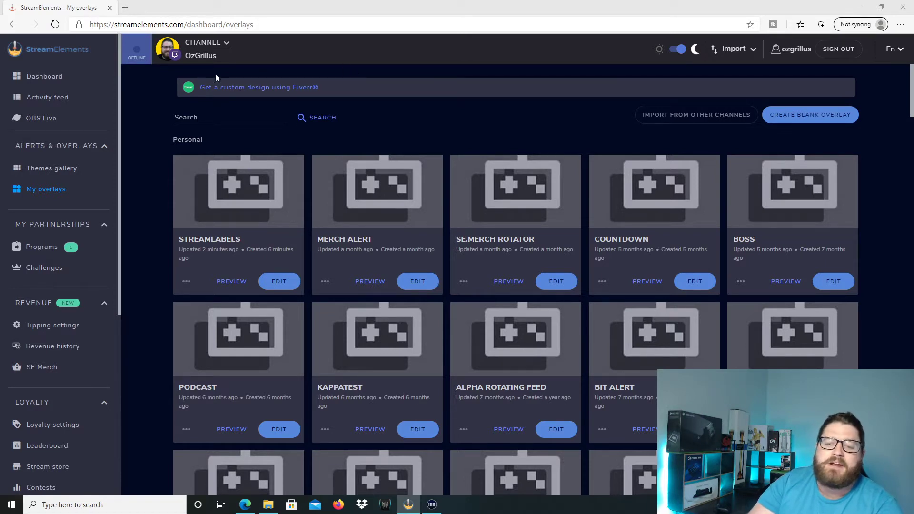
- Start a blank overlay and confirm the 1080p resolution to open the empty editor
{"action": "left_click", "coordinate": [824, 118]}
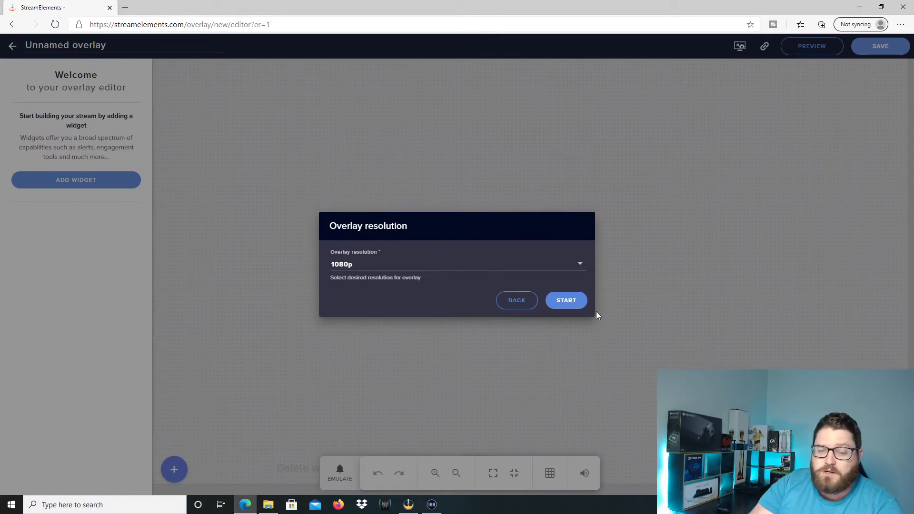
{"action": "left_click", "coordinate": [563, 302]}
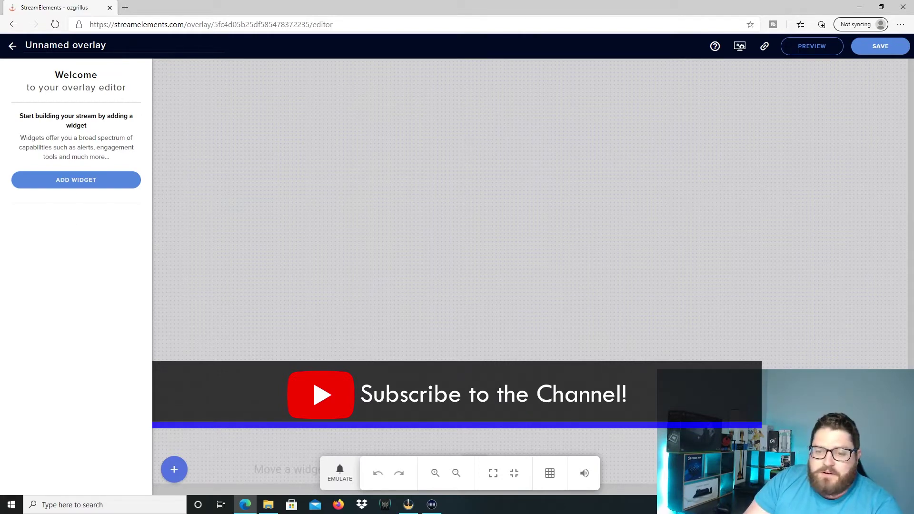
- Add a Video widget playing cowboyoverlay1.webm, stretched into a full-width bottom banner
{"action": "left_click", "coordinate": [96, 184]}
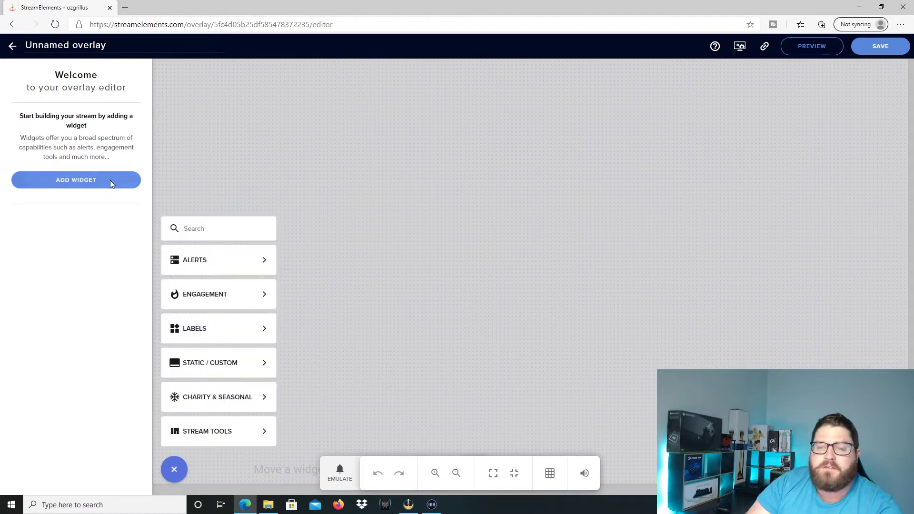
{"action": "mouse_move", "coordinate": [235, 369]}
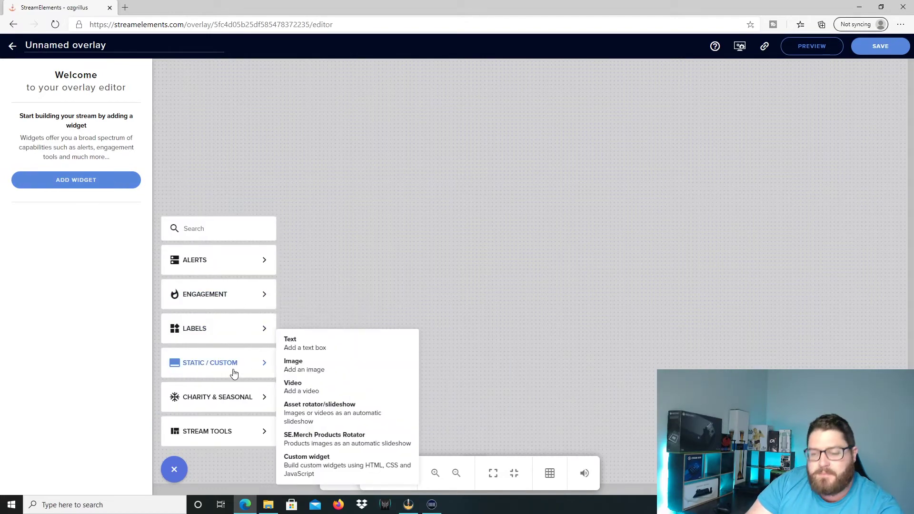
{"action": "left_click", "coordinate": [303, 386]}
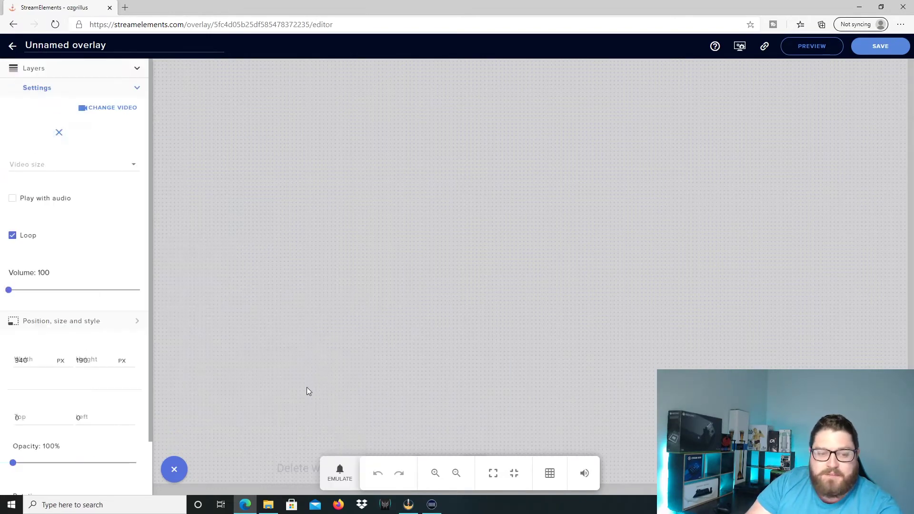
{"action": "left_click", "coordinate": [103, 111]}
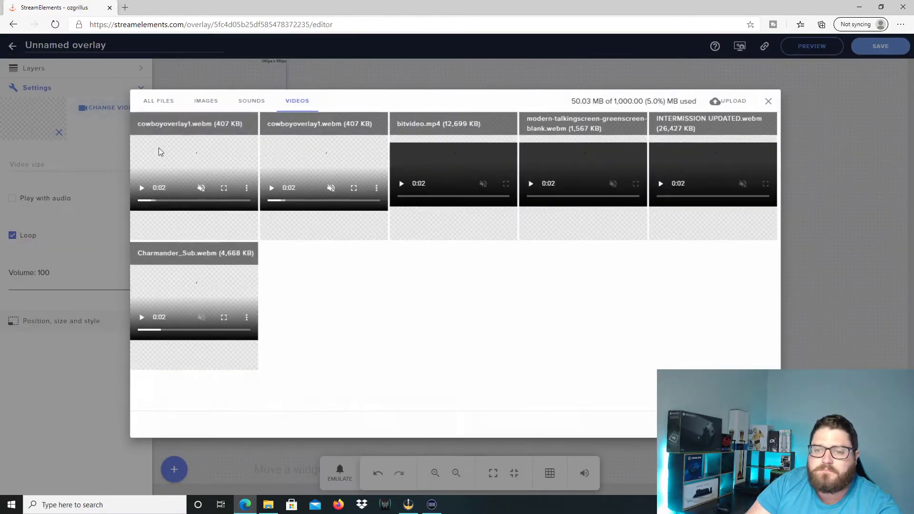
{"action": "mouse_move", "coordinate": [180, 153]}
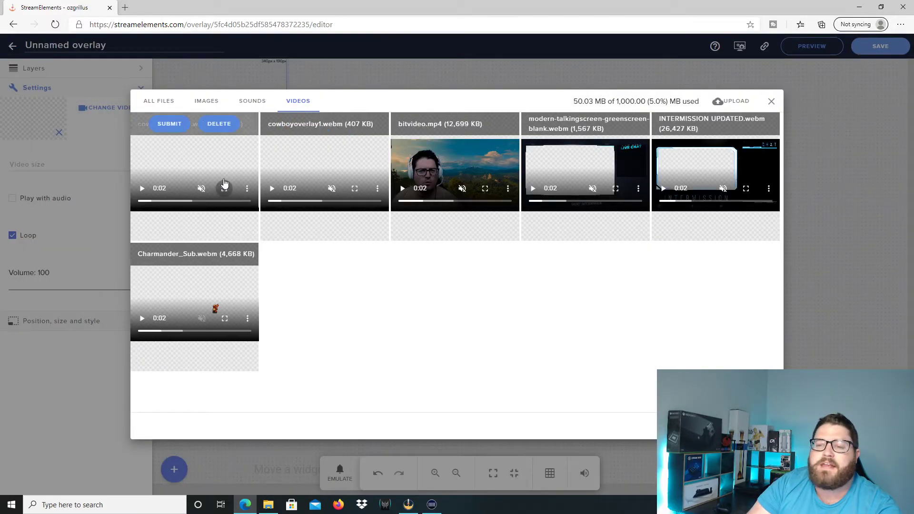
{"action": "left_click", "coordinate": [185, 129]}
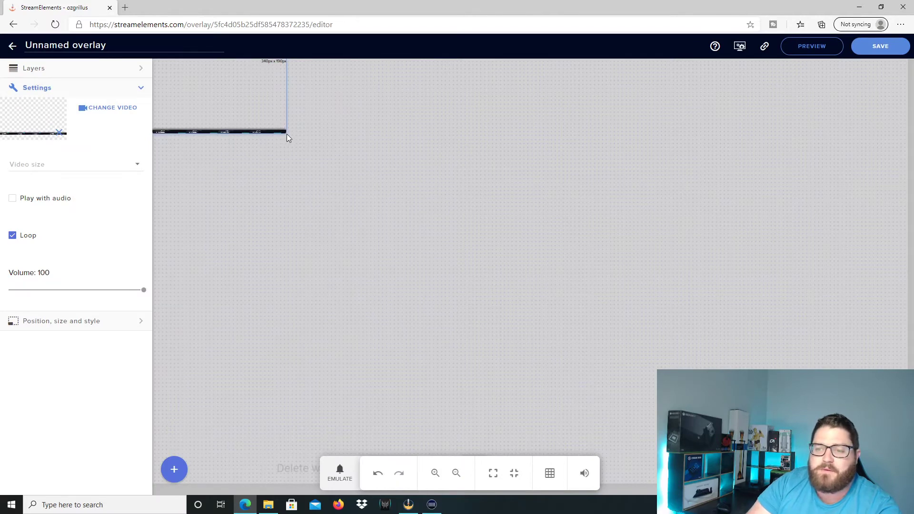
{"action": "left_click_drag", "start_coordinate": [285, 135], "coordinate": [913, 495]}
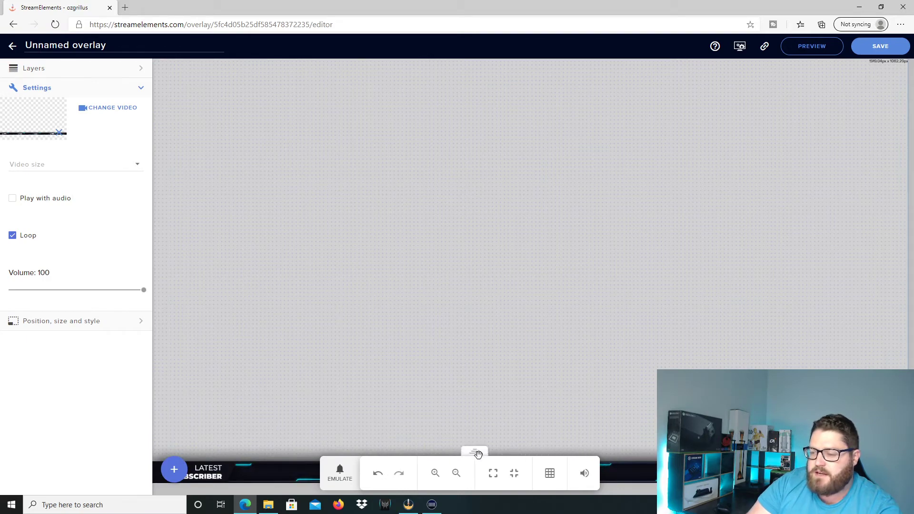
{"action": "left_click_drag", "start_coordinate": [477, 453], "coordinate": [611, 262]}
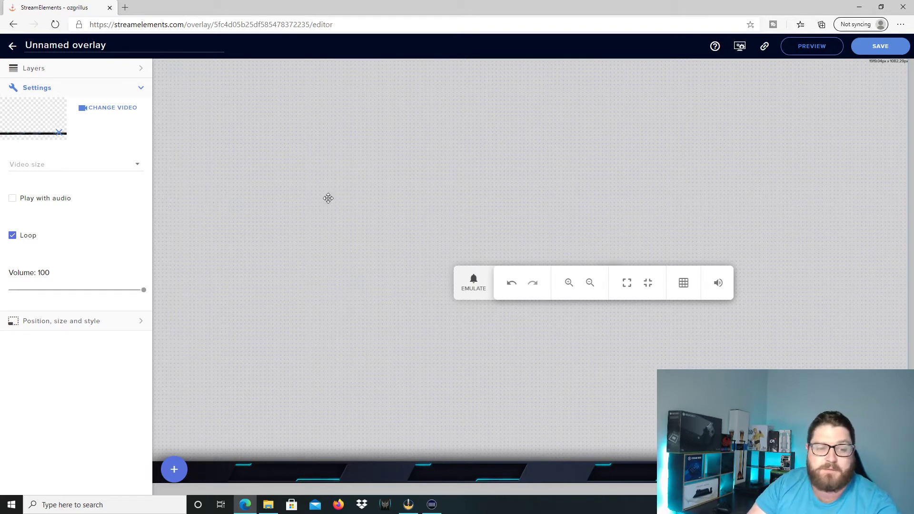
- Add a Latest subscriber label without its 'Latest Subscriber: ' prefix and place it in the banner slot
{"action": "left_click", "coordinate": [171, 475]}
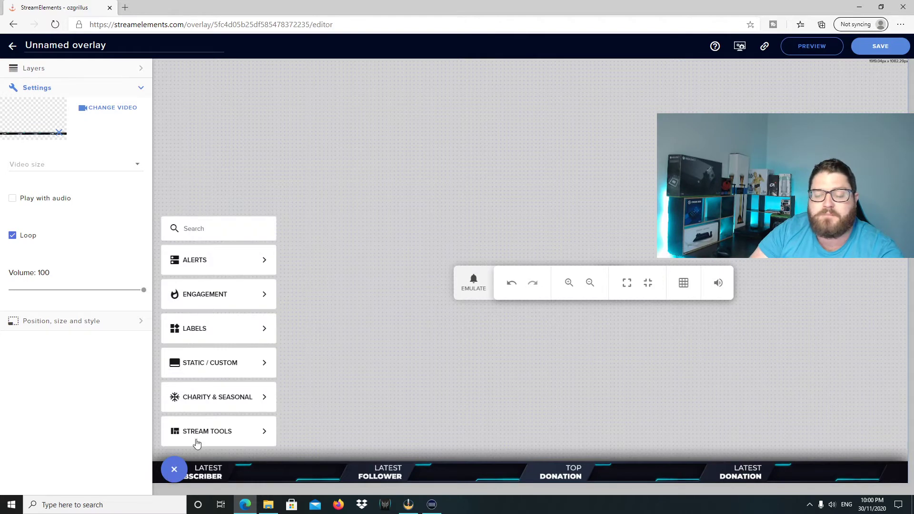
{"action": "mouse_move", "coordinate": [219, 337]}
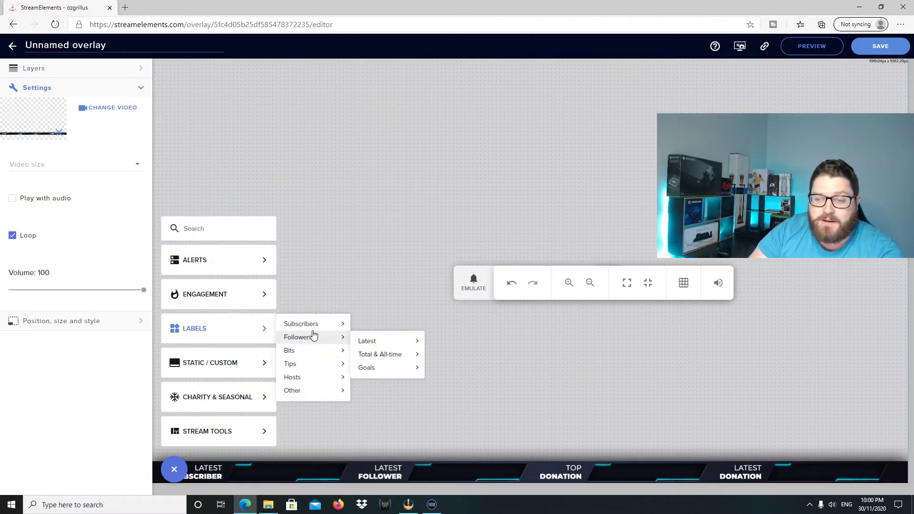
{"action": "mouse_move", "coordinate": [321, 326]}
{"action": "mouse_move", "coordinate": [381, 327]}
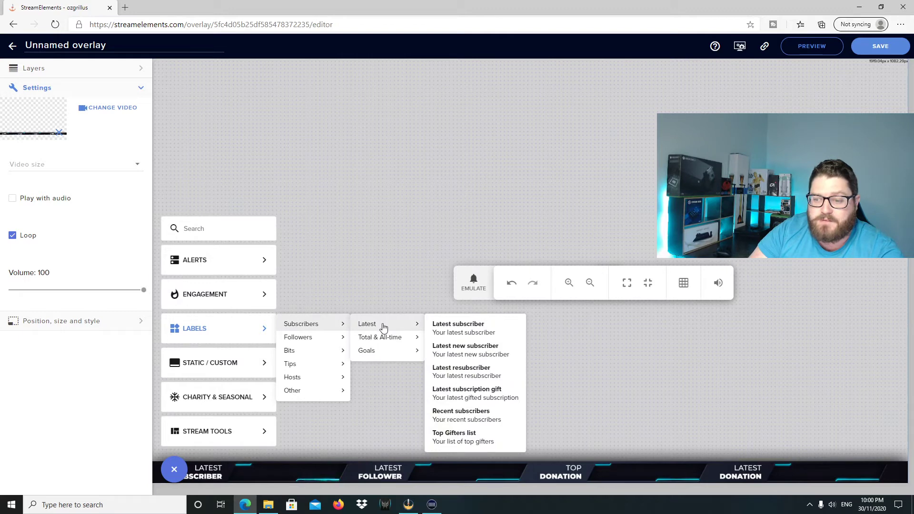
{"action": "left_click", "coordinate": [478, 328]}
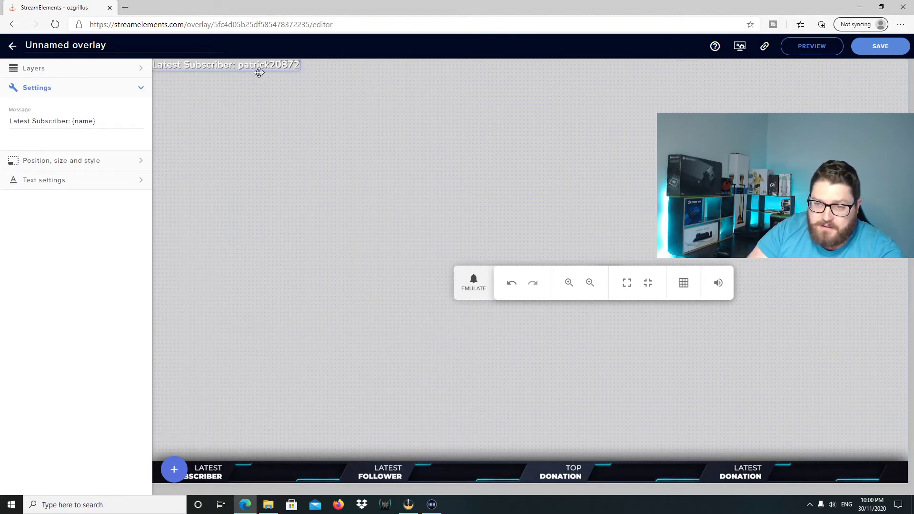
{"action": "left_click_drag", "start_coordinate": [269, 69], "coordinate": [357, 121]}
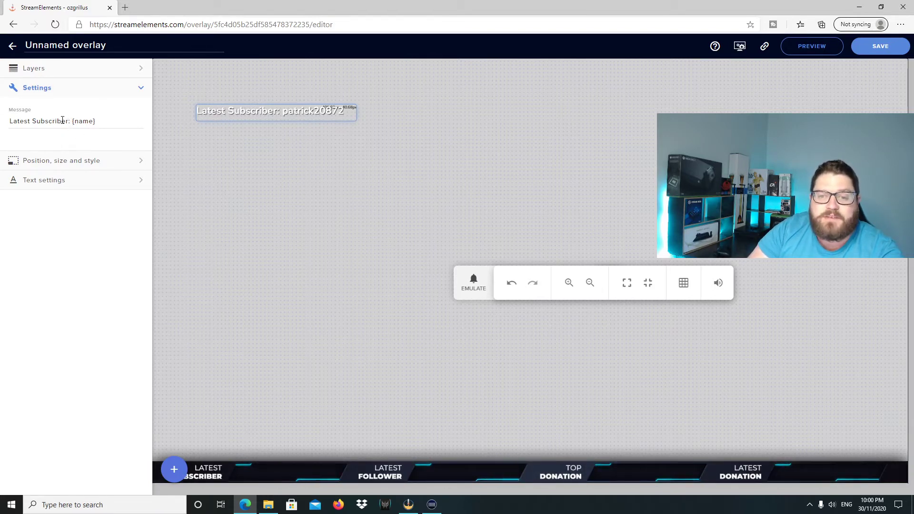
{"action": "left_click_drag", "start_coordinate": [69, 121], "coordinate": [16, 124]}
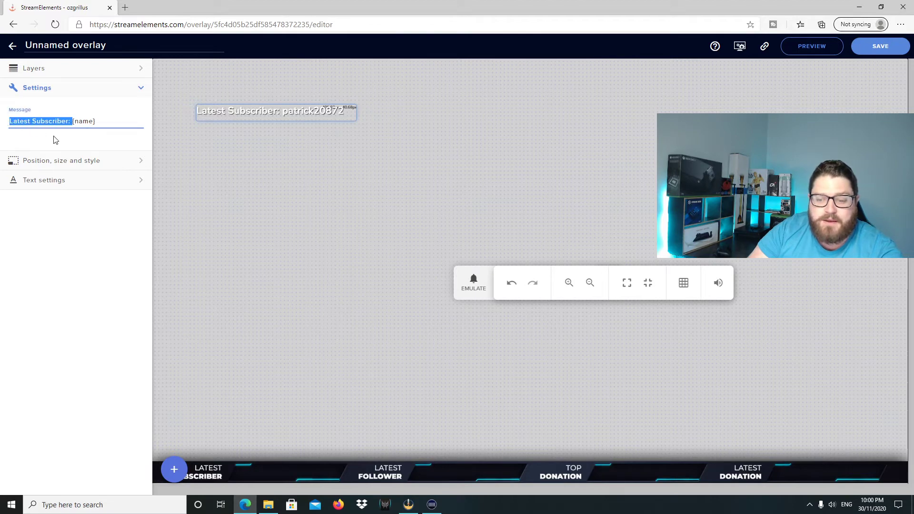
{"action": "key", "text": "BackSpace"}
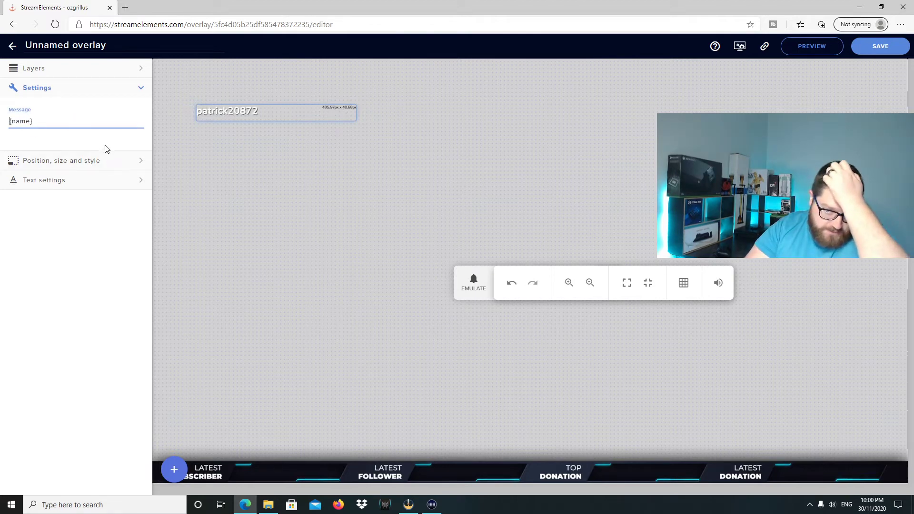
{"action": "left_click", "coordinate": [75, 147]}
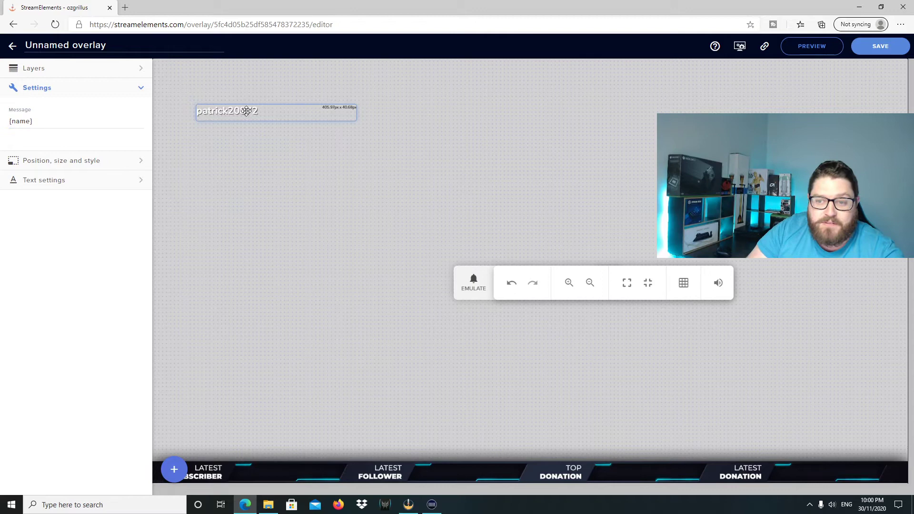
{"action": "left_click_drag", "start_coordinate": [247, 110], "coordinate": [300, 482]}
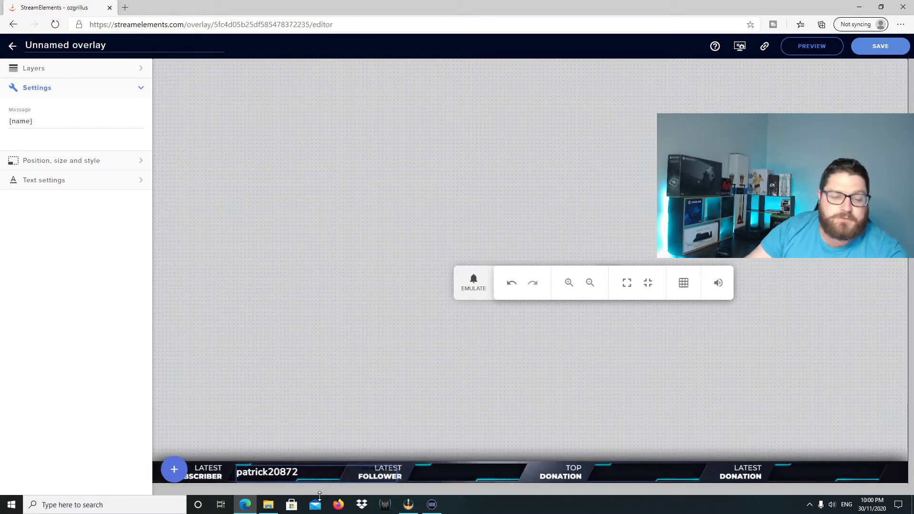
- Add a Latest follower label without its 'Latest Follower' prefix and place it under LATEST FOLLOWER
{"action": "left_click", "coordinate": [175, 469]}
{"action": "mouse_move", "coordinate": [200, 322]}
{"action": "mouse_move", "coordinate": [300, 343]}
{"action": "mouse_move", "coordinate": [394, 342]}
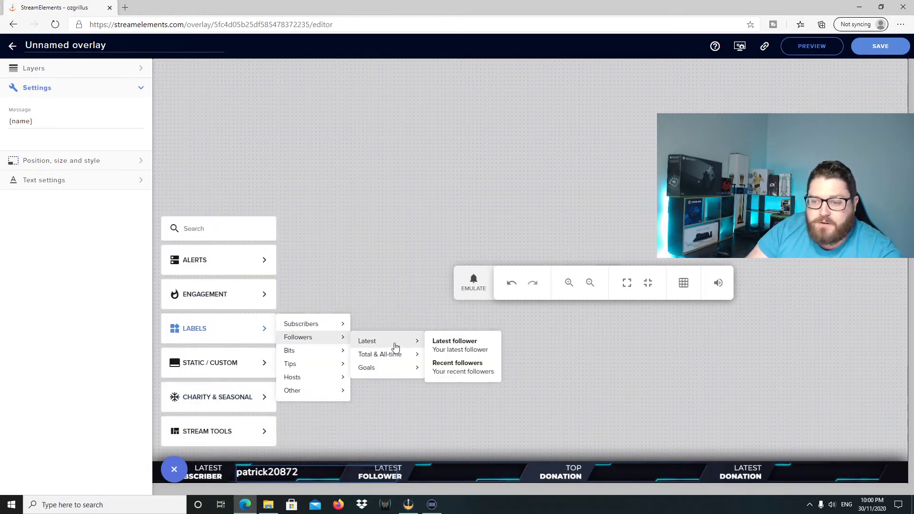
{"action": "left_click", "coordinate": [464, 345]}
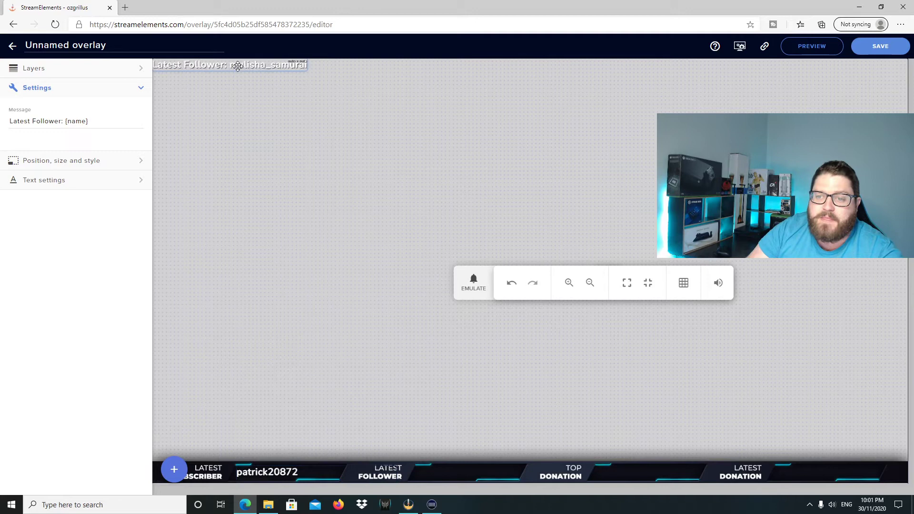
{"action": "left_click_drag", "start_coordinate": [243, 66], "coordinate": [396, 209]}
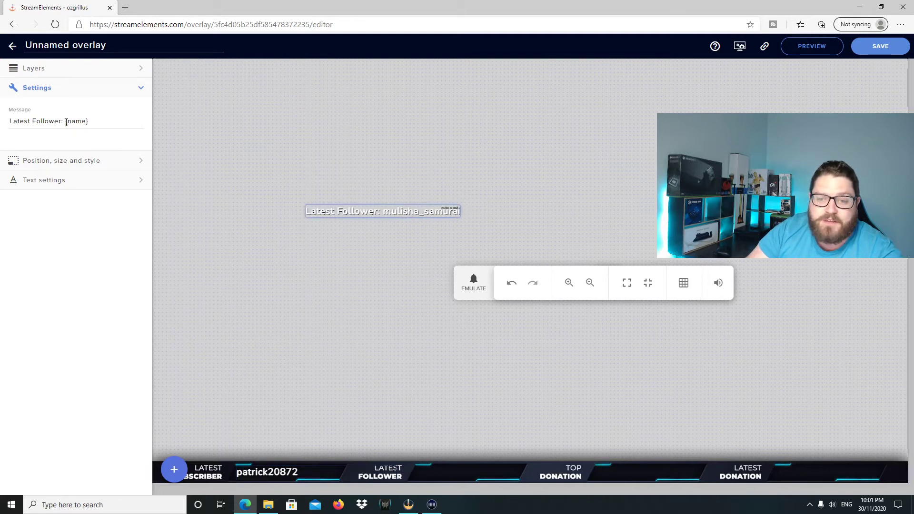
{"action": "left_click_drag", "start_coordinate": [67, 122], "coordinate": [9, 125]}
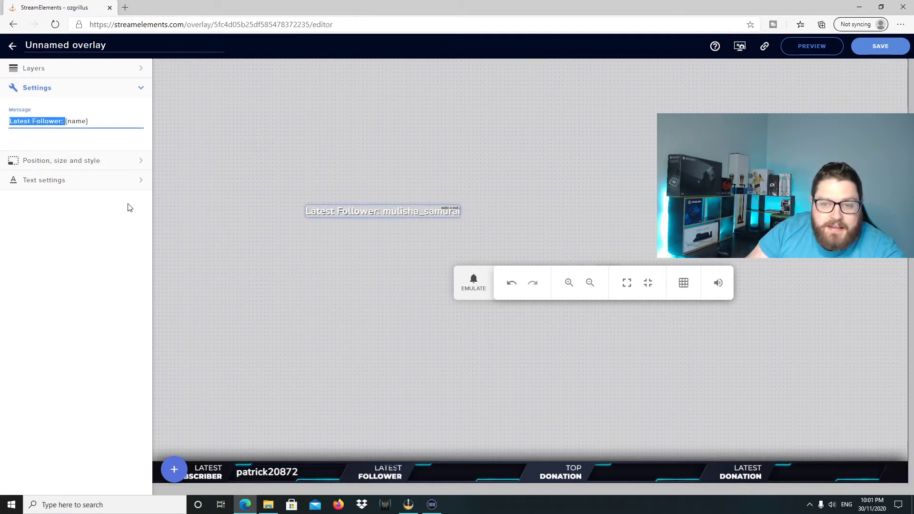
{"action": "key", "text": "BackSpace"}
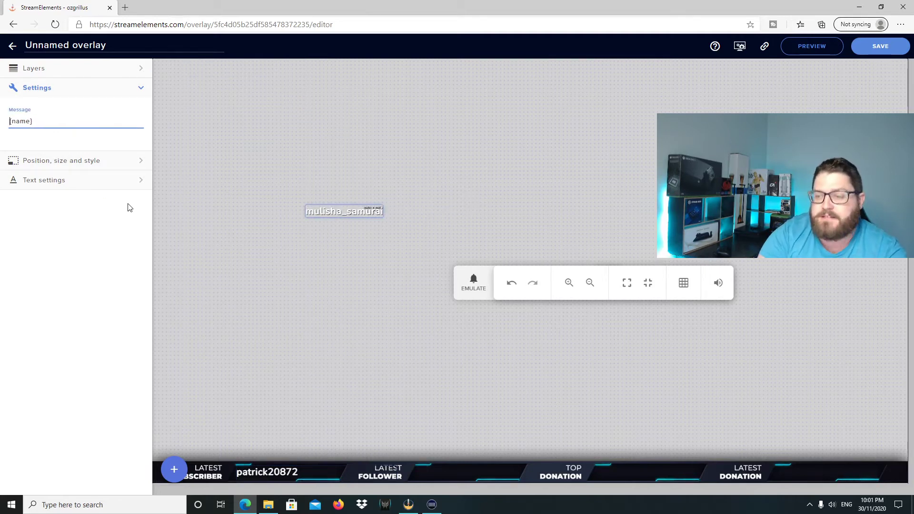
{"action": "left_click", "coordinate": [322, 216]}
{"action": "left_click_drag", "start_coordinate": [322, 217], "coordinate": [440, 478]}
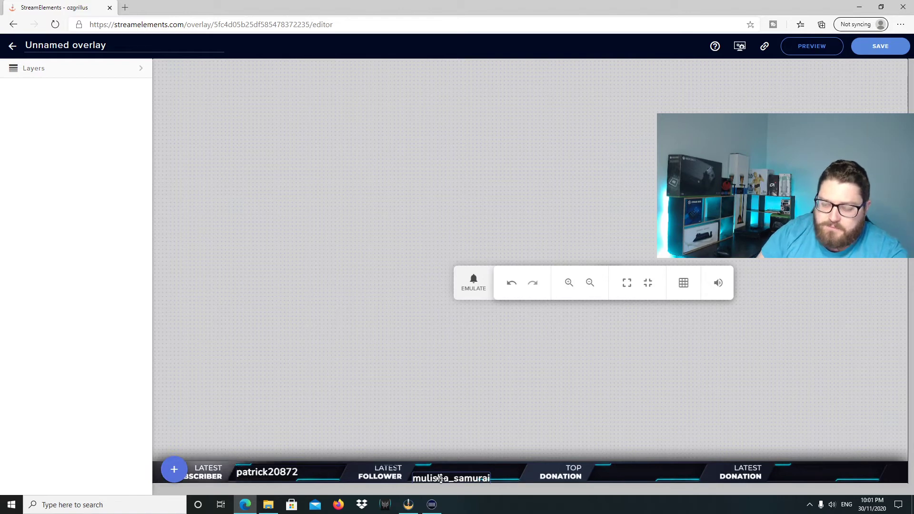
- Nudge the follower name right into its slot and review its Text and Position settings
{"action": "left_click", "coordinate": [442, 474]}
{"action": "left_click", "coordinate": [443, 471]}
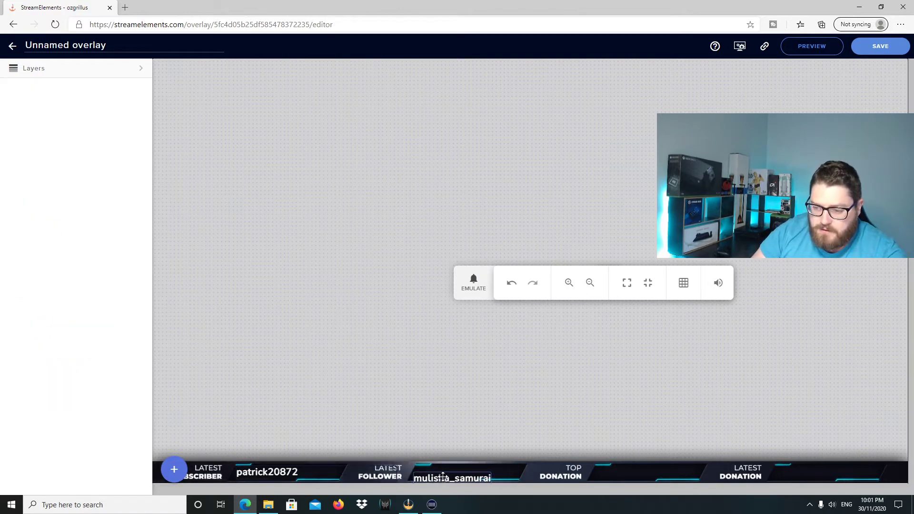
{"action": "left_click_drag", "start_coordinate": [444, 471], "coordinate": [472, 495]}
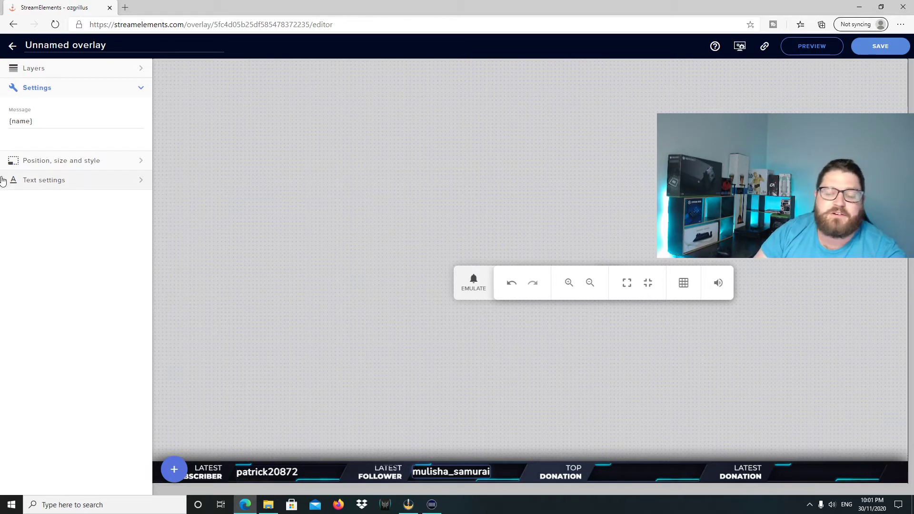
{"action": "left_click", "coordinate": [128, 186]}
{"action": "scroll", "coordinate": [90, 200], "scroll_direction": "down", "scroll_amount": 5}
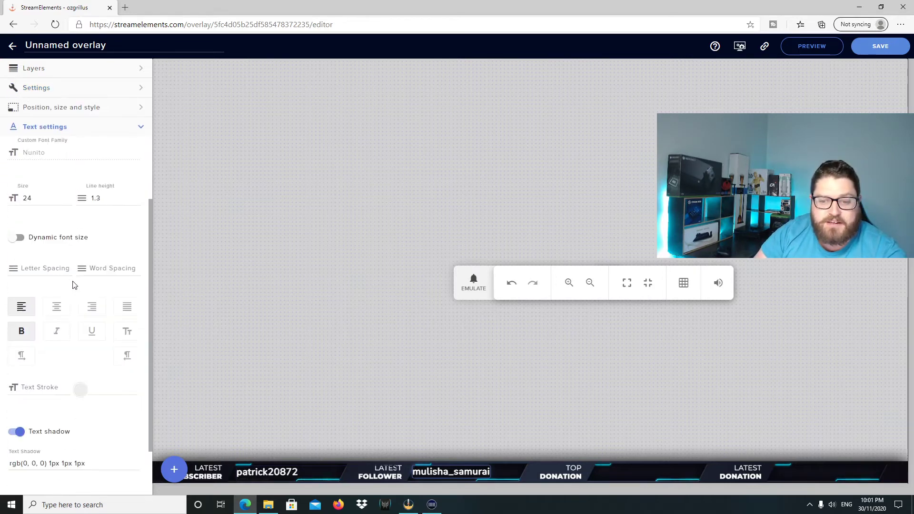
{"action": "scroll", "coordinate": [88, 285], "scroll_direction": "up", "scroll_amount": 5}
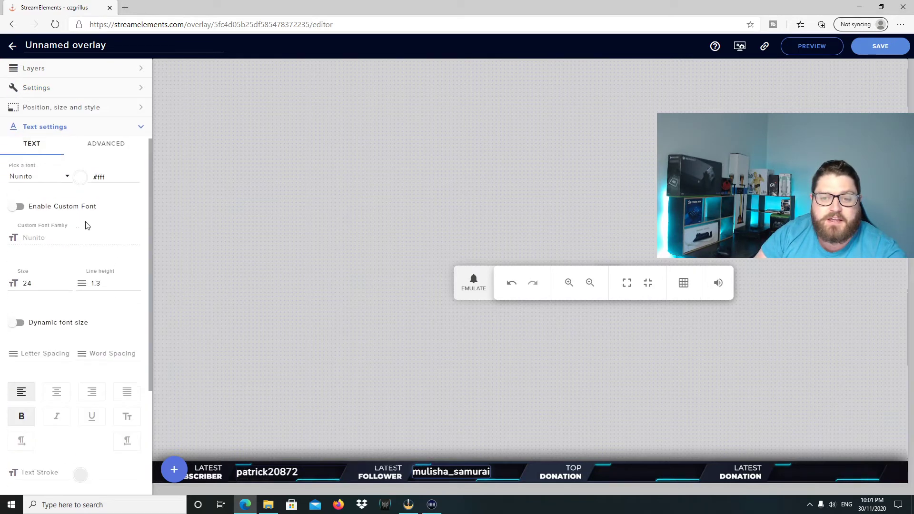
{"action": "left_click", "coordinate": [118, 127]}
{"action": "left_click", "coordinate": [124, 109]}
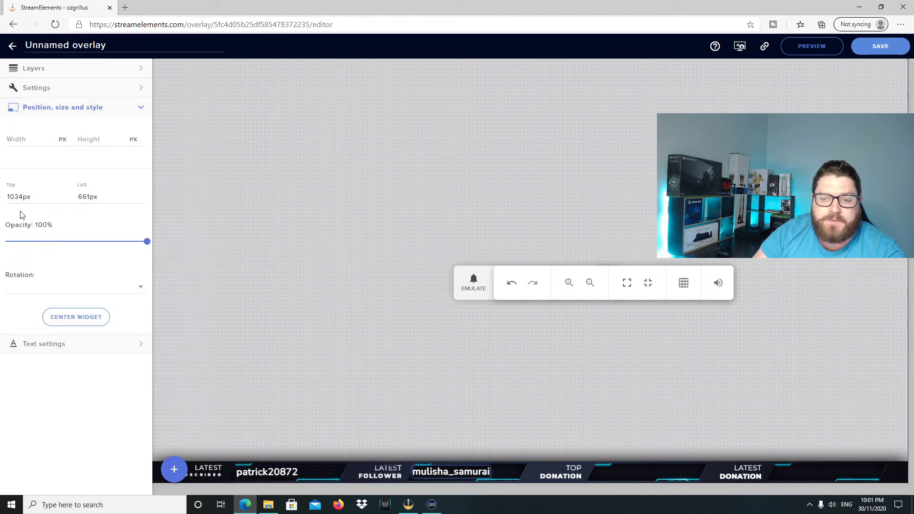
{"action": "left_click", "coordinate": [142, 114]}
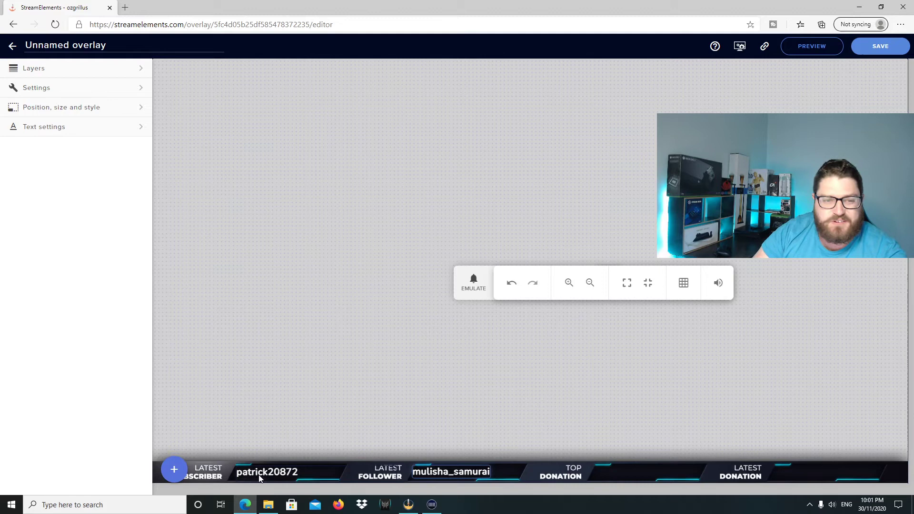
- Add a Latest tipper label, remove 'Latest Tipper: ' from its text, and drop it in Latest Donation
{"action": "left_click", "coordinate": [180, 472]}
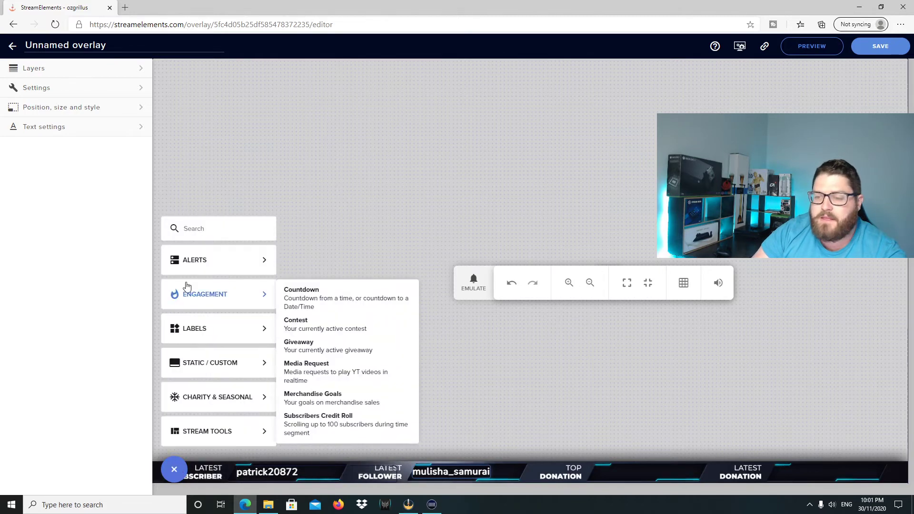
{"action": "mouse_move", "coordinate": [216, 334]}
{"action": "mouse_move", "coordinate": [314, 363]}
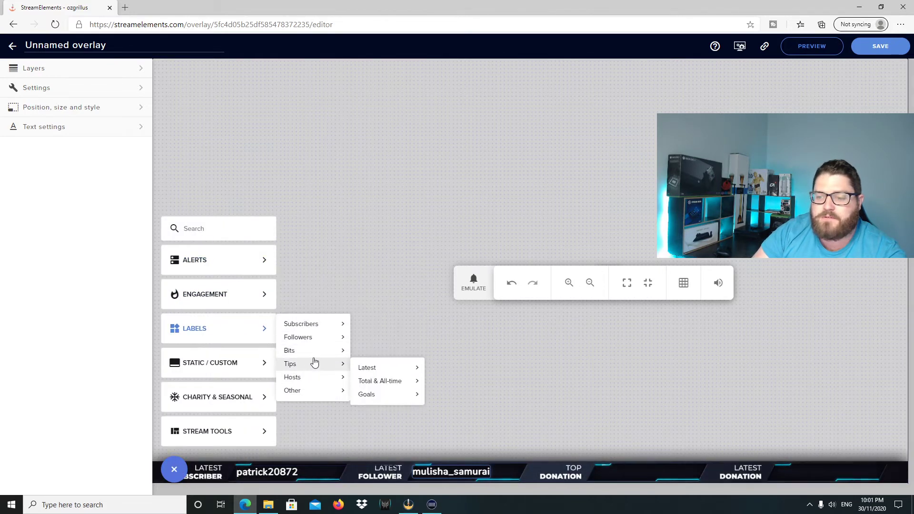
{"action": "mouse_move", "coordinate": [405, 371]}
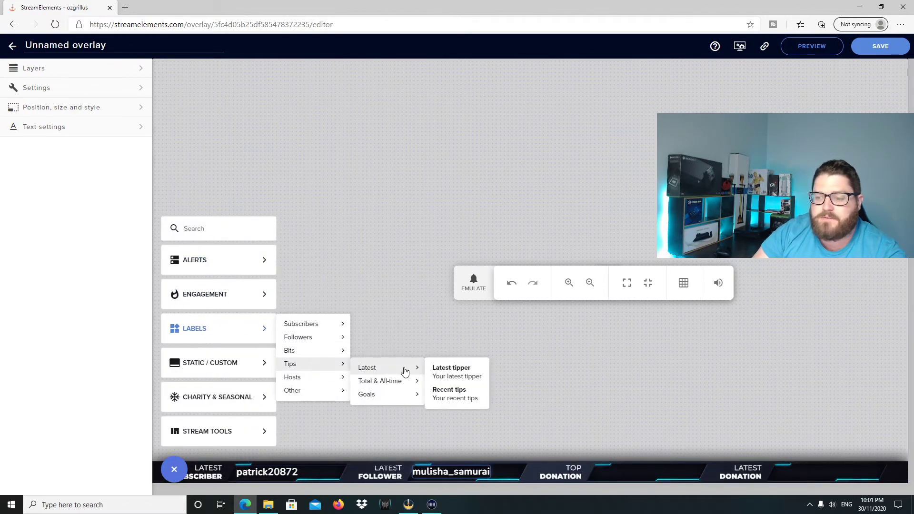
{"action": "left_click", "coordinate": [470, 371]}
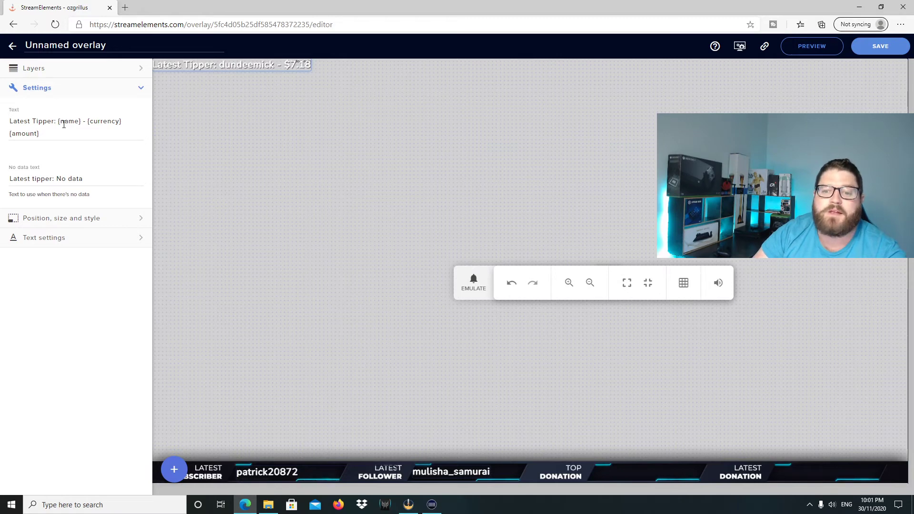
{"action": "left_click_drag", "start_coordinate": [57, 121], "coordinate": [10, 121]}
{"action": "key", "text": "BackSpace"}
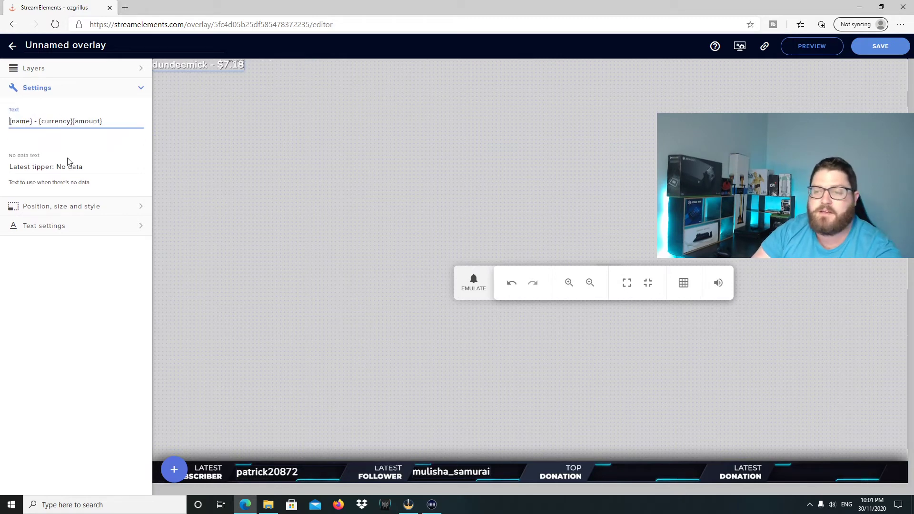
{"action": "left_click_drag", "start_coordinate": [183, 67], "coordinate": [814, 476]}
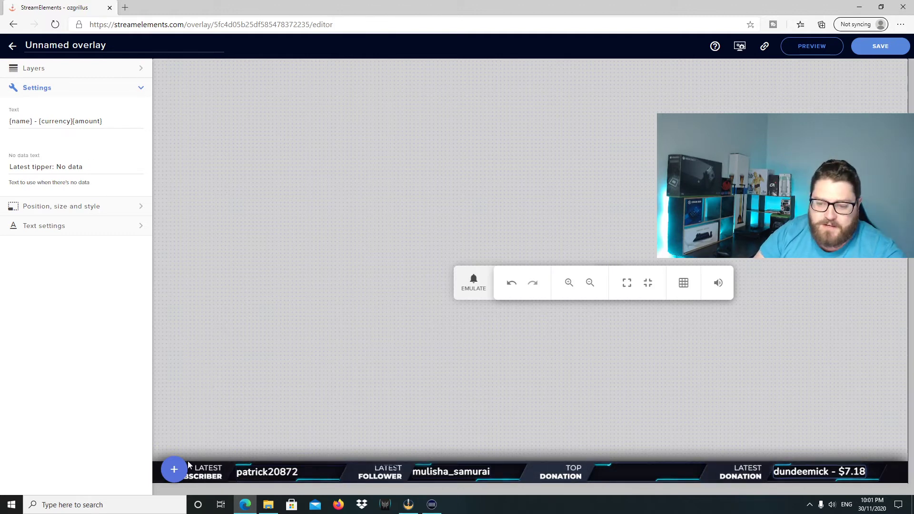
- Add a Top tip label in the Top Donation slot and delete its 'Session Top tip: ' prefix
{"action": "left_click", "coordinate": [176, 471]}
{"action": "mouse_move", "coordinate": [223, 328]}
{"action": "mouse_move", "coordinate": [333, 369]}
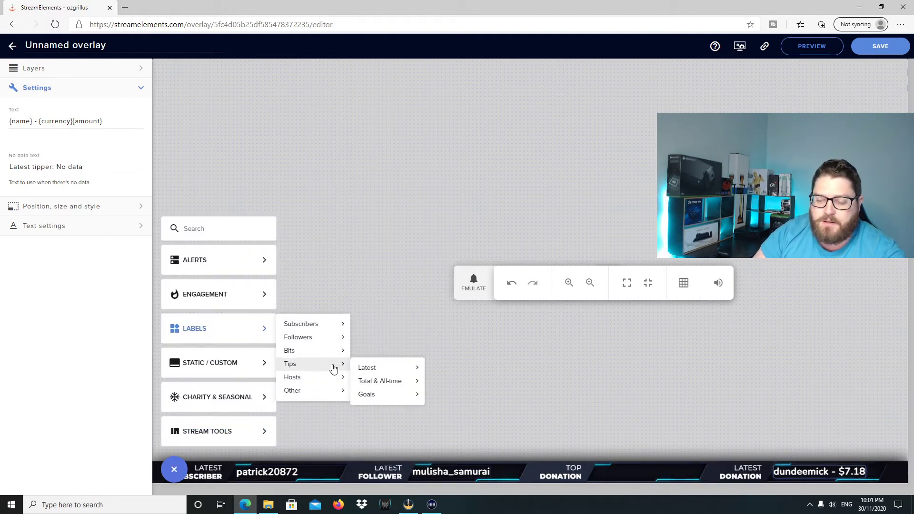
{"action": "mouse_move", "coordinate": [390, 385]}
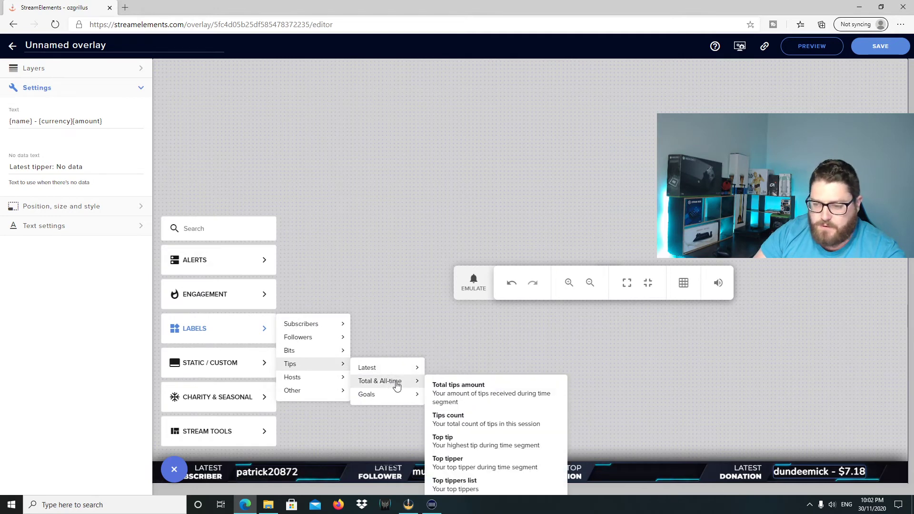
{"action": "left_click", "coordinate": [487, 443]}
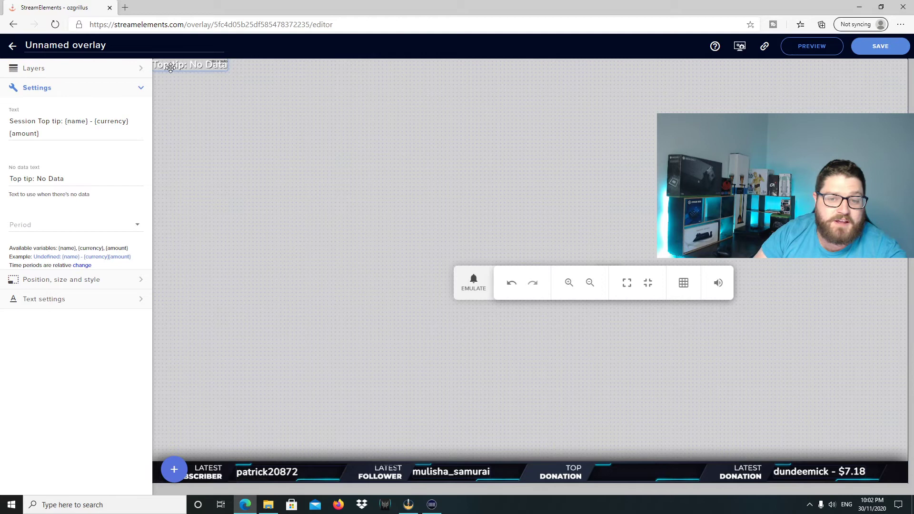
{"action": "left_click_drag", "start_coordinate": [170, 67], "coordinate": [627, 476]}
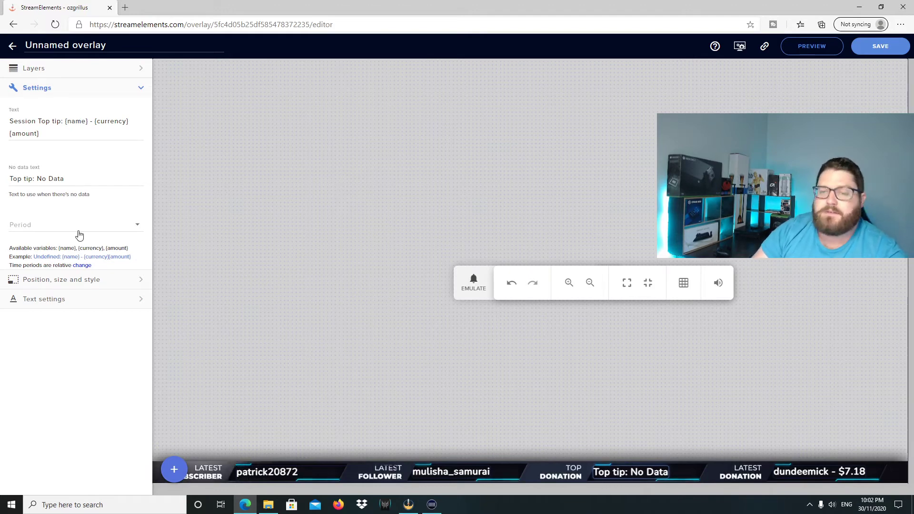
{"action": "left_click_drag", "start_coordinate": [64, 121], "coordinate": [9, 121]}
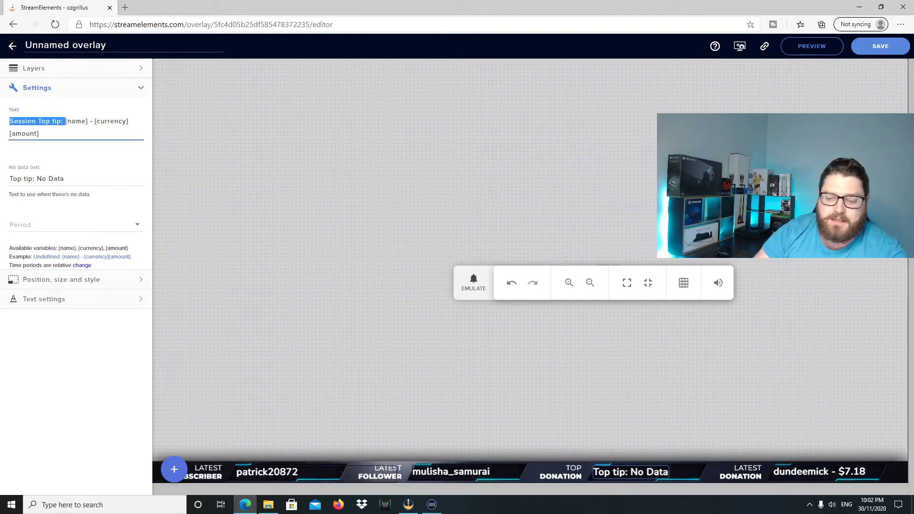
{"action": "key", "text": "BackSpace"}
- Select the background video, top tip and follower layers in turn to check the banner
{"action": "left_click", "coordinate": [471, 393]}
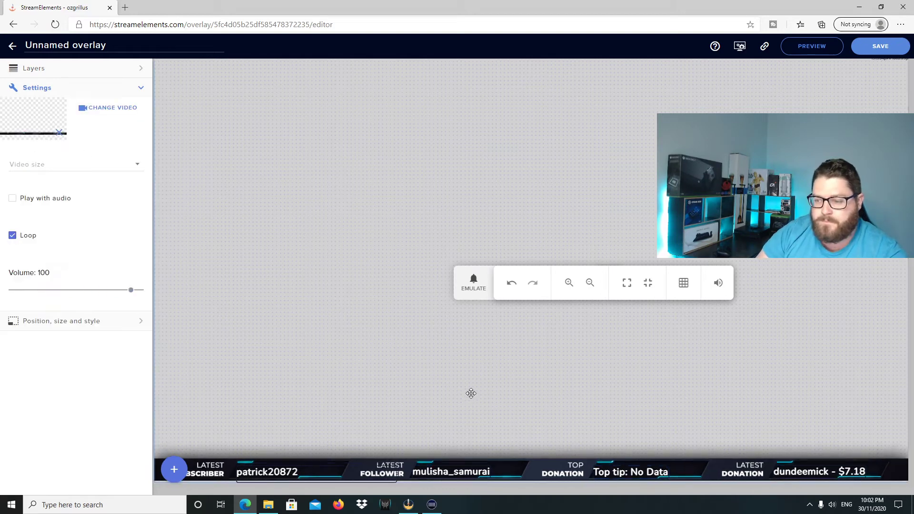
{"action": "left_click", "coordinate": [634, 470]}
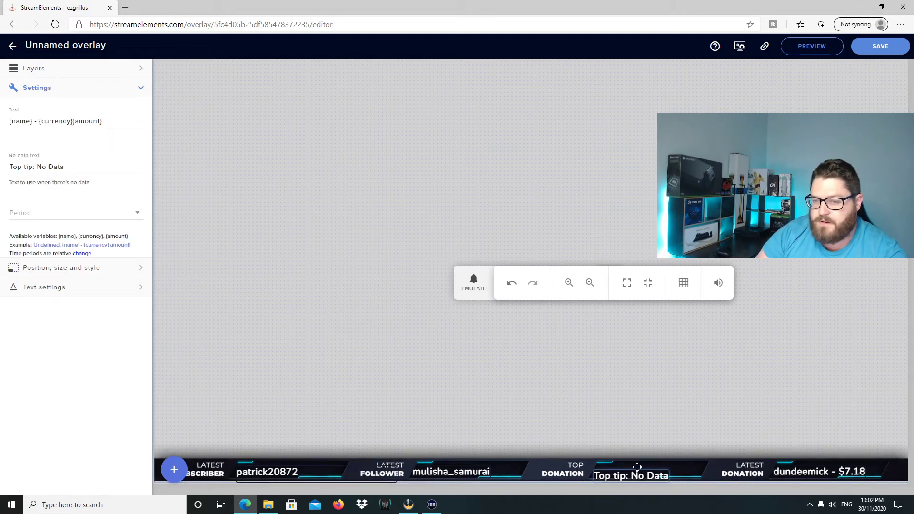
{"action": "left_click", "coordinate": [426, 471]}
{"action": "left_click", "coordinate": [419, 363]}
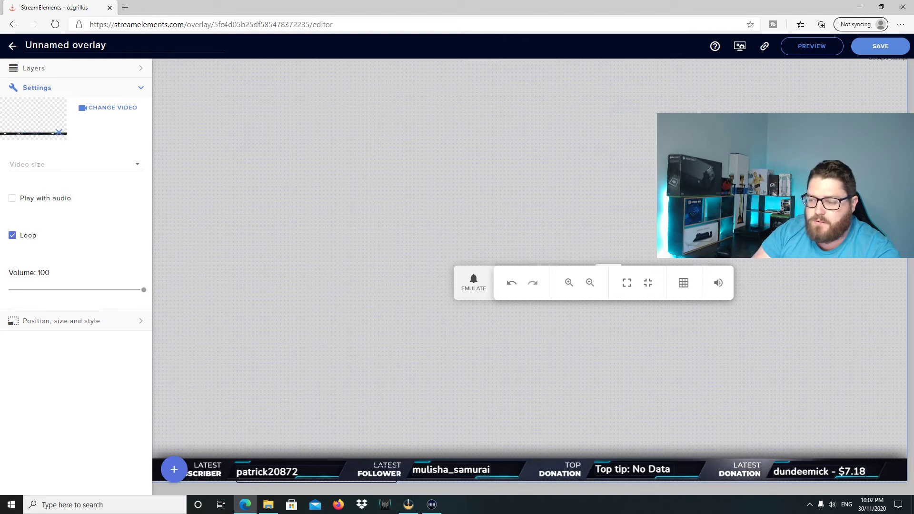
- Save the overlay with the name Streamlabels
{"action": "left_click", "coordinate": [877, 47]}
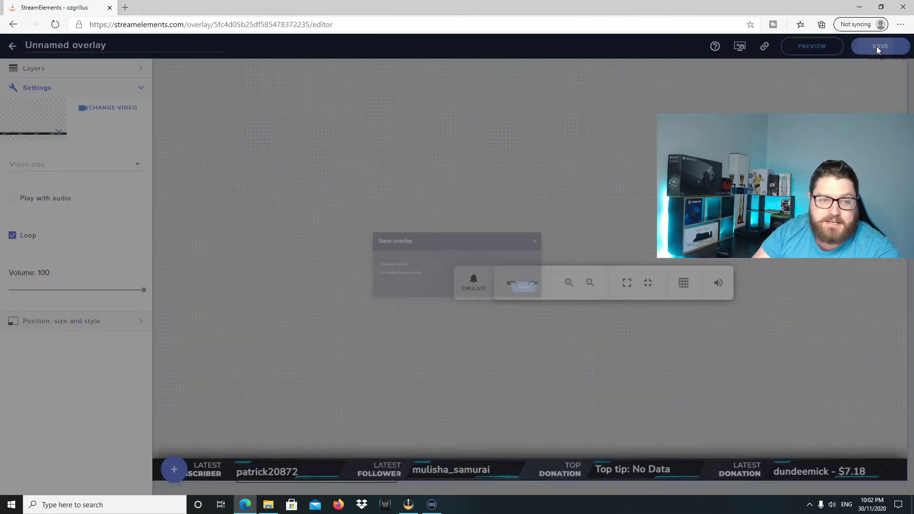
{"action": "left_click", "coordinate": [439, 265]}
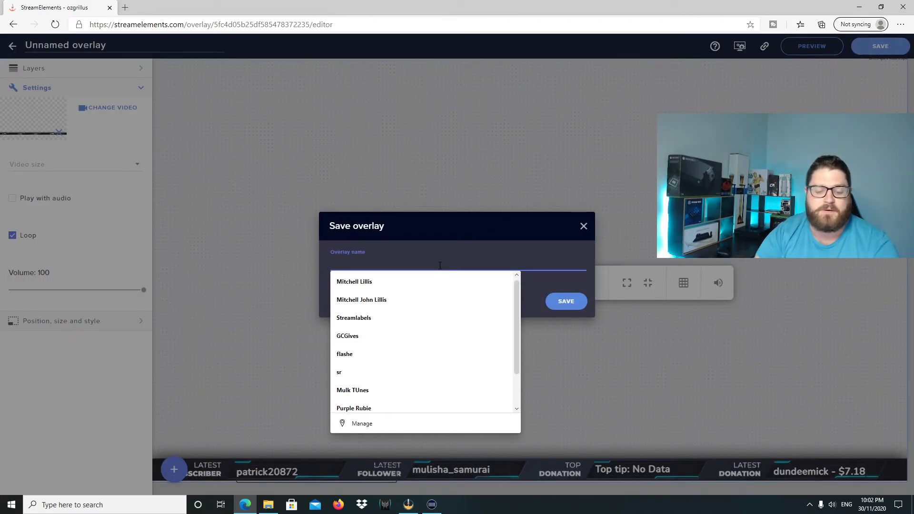
{"action": "type", "text": "Streamlabe"}
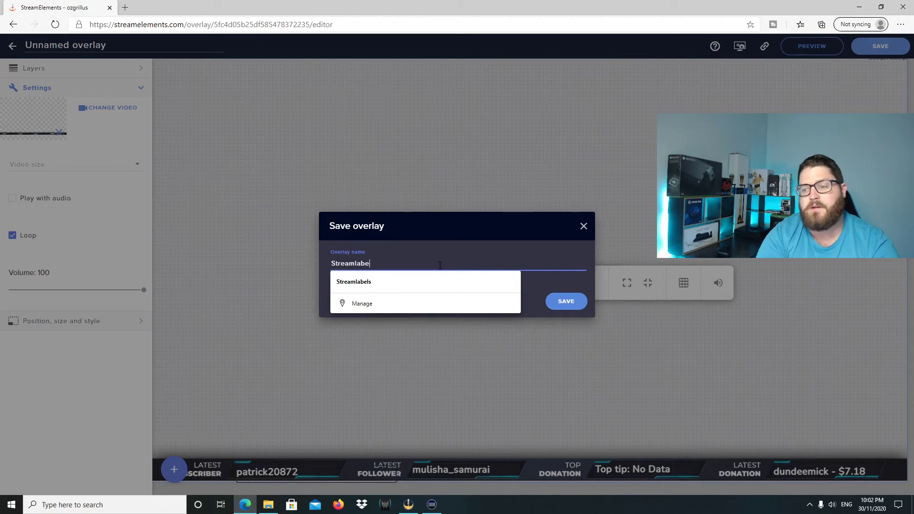
{"action": "type", "text": "ls"}
{"action": "key", "text": "Return"}
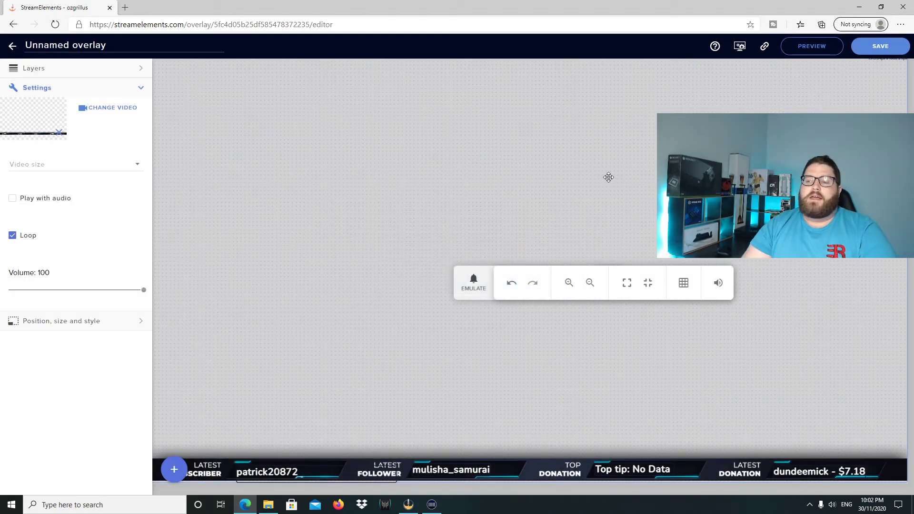
{"action": "left_click", "coordinate": [880, 46]}
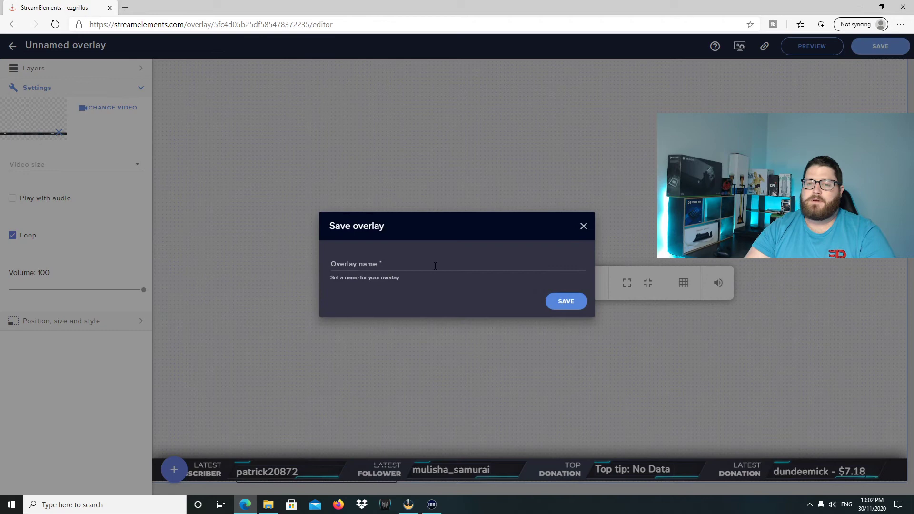
{"action": "left_click", "coordinate": [435, 265]}
{"action": "type", "text": "Stream"}
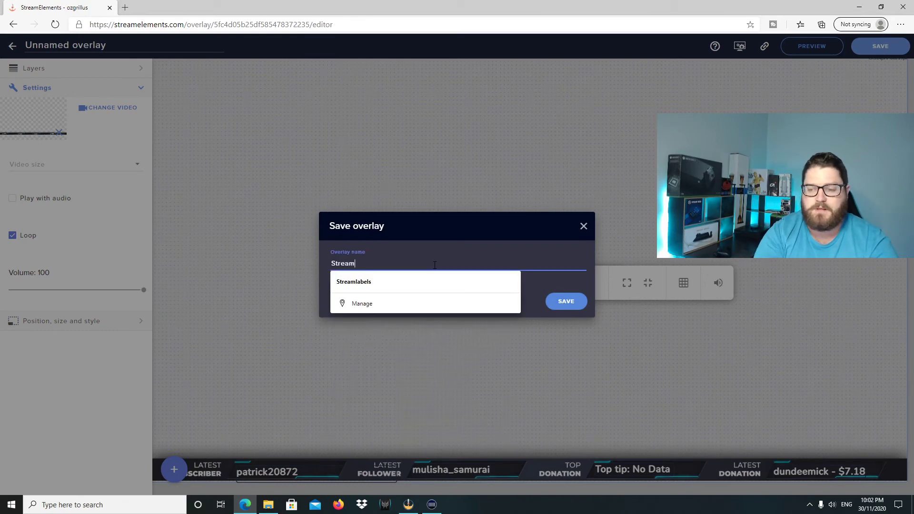
{"action": "type", "text": "labels"}
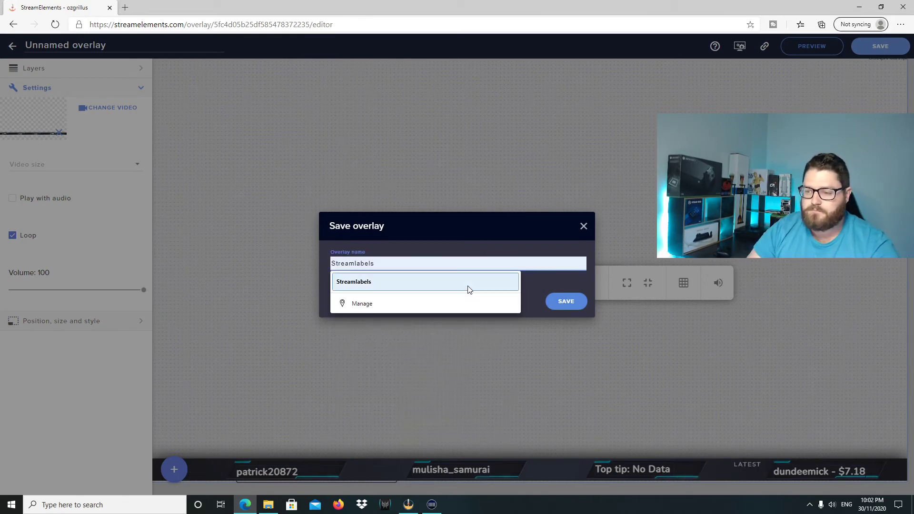
{"action": "left_click", "coordinate": [467, 286]}
{"action": "left_click", "coordinate": [566, 300]}
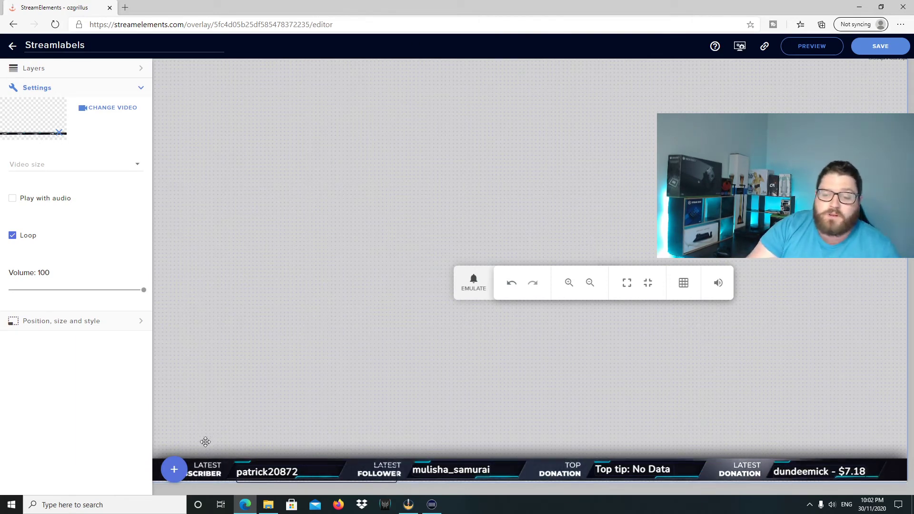
- Copy the Streamlabels overlay URL using the link icon in the editor header
{"action": "left_click", "coordinate": [175, 470]}
{"action": "mouse_move", "coordinate": [222, 406]}
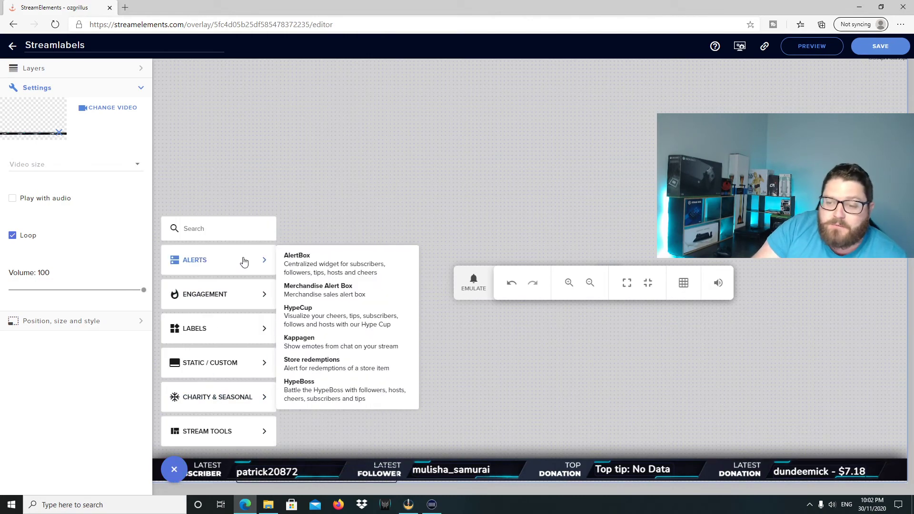
{"action": "mouse_move", "coordinate": [226, 437]}
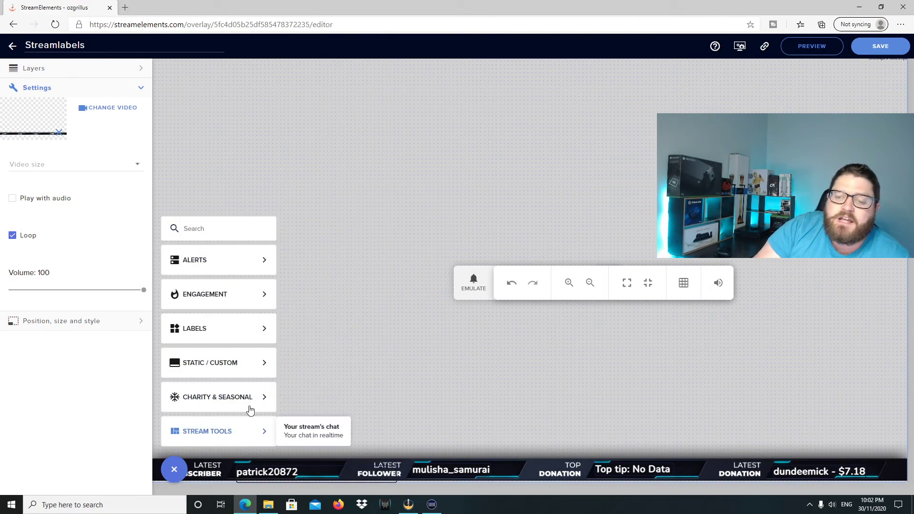
{"action": "left_click", "coordinate": [393, 137]}
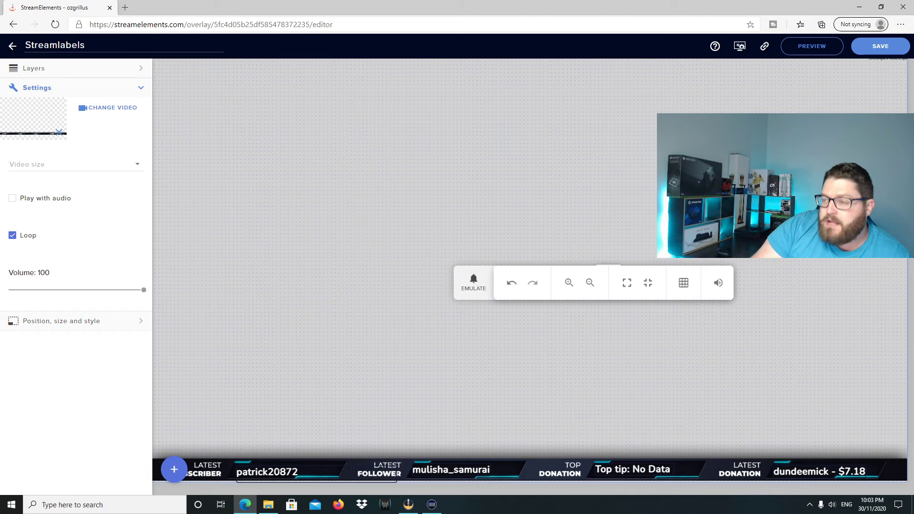
{"action": "left_click", "coordinate": [765, 47]}
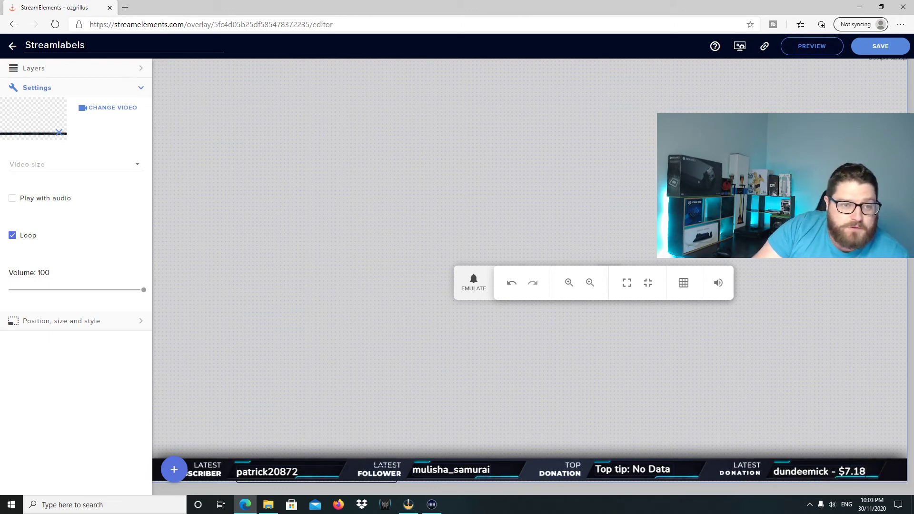
- In OBS Studio, add a Streamlabel browser source with the pasted overlay URL, then hide it
{"action": "key", "text": "alt+Tab"}
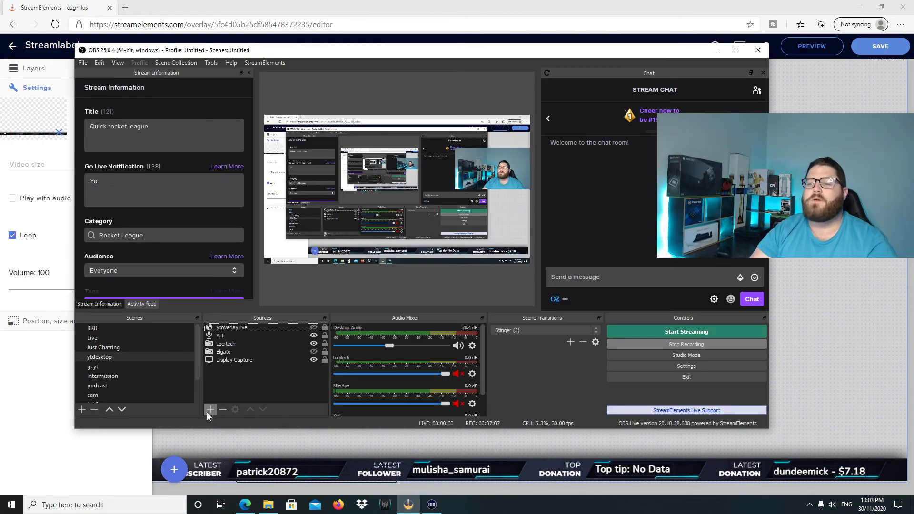
{"action": "left_click", "coordinate": [207, 412]}
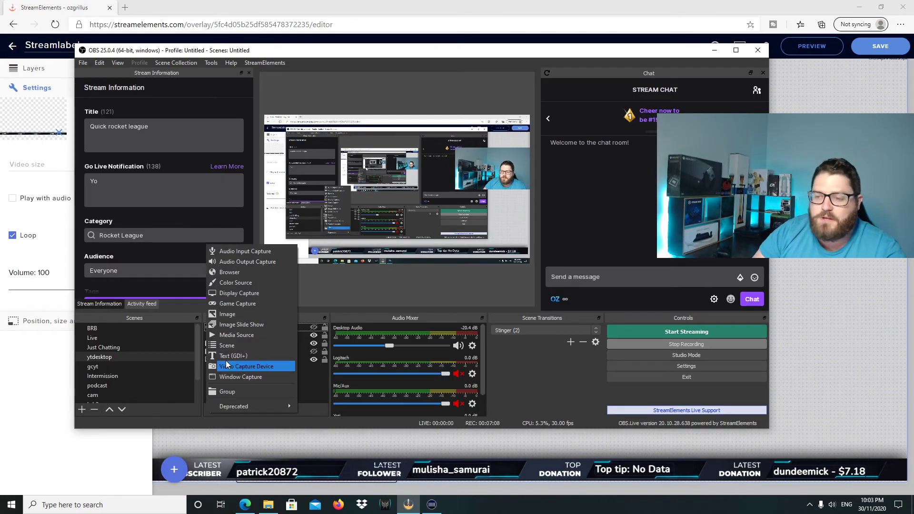
{"action": "left_click", "coordinate": [233, 272]}
{"action": "type", "text": "Streamlabel"}
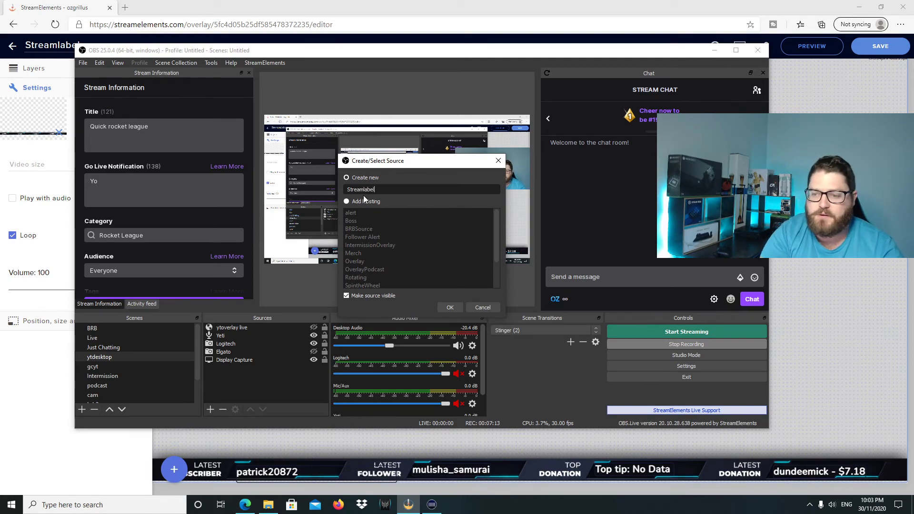
{"action": "left_click", "coordinate": [445, 307]}
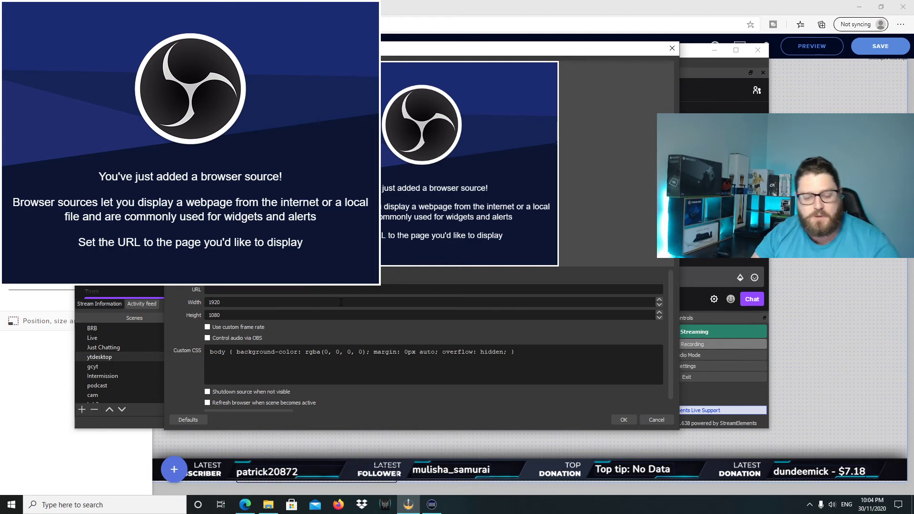
{"action": "key", "text": "ctrl+v"}
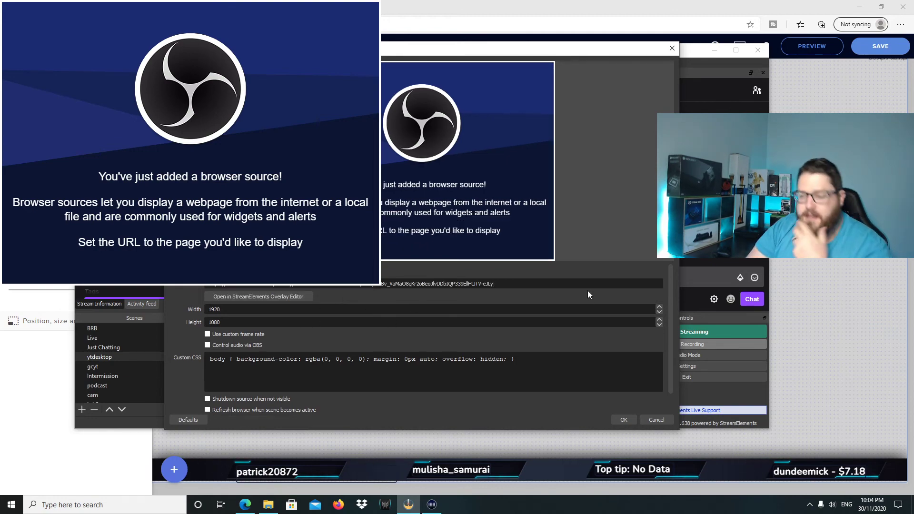
{"action": "left_click", "coordinate": [623, 419]}
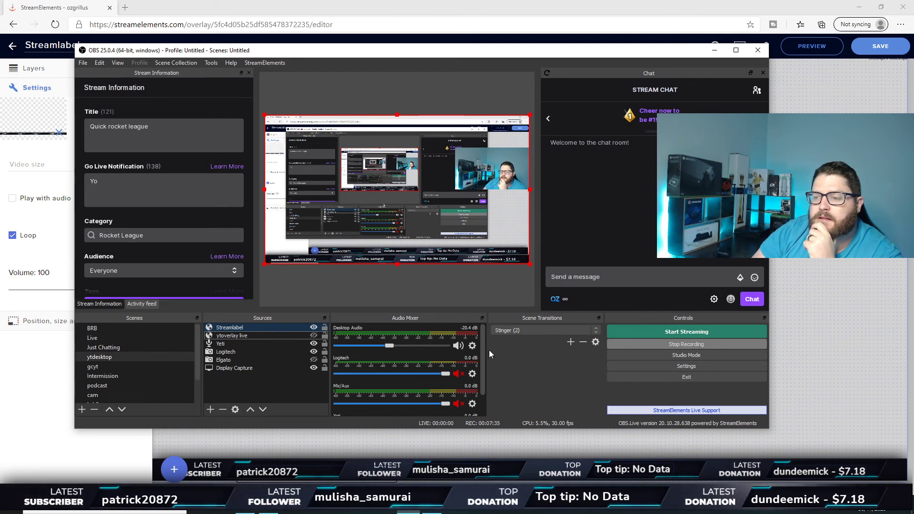
{"action": "left_click", "coordinate": [314, 327]}
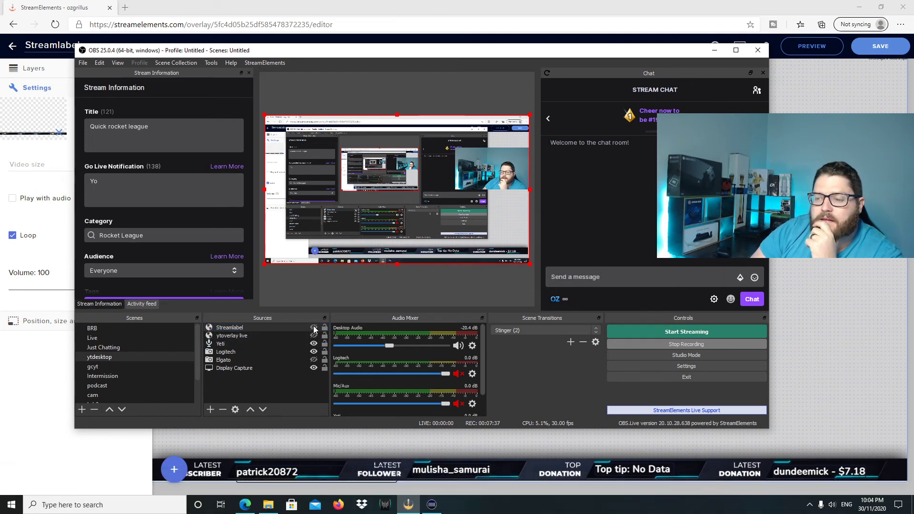
- In Streamlabs OBS, switch to the test scene and add a Browser Source
{"action": "left_click", "coordinate": [714, 50]}
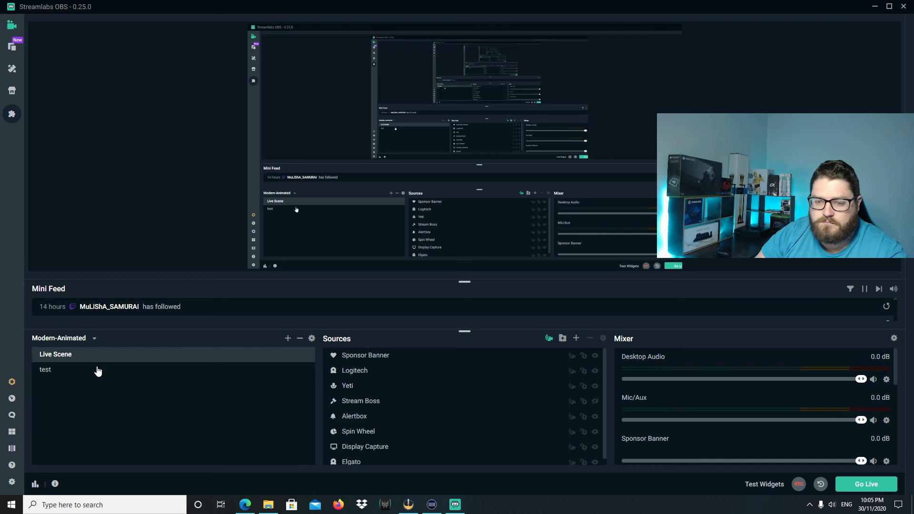
{"action": "left_click", "coordinate": [97, 371]}
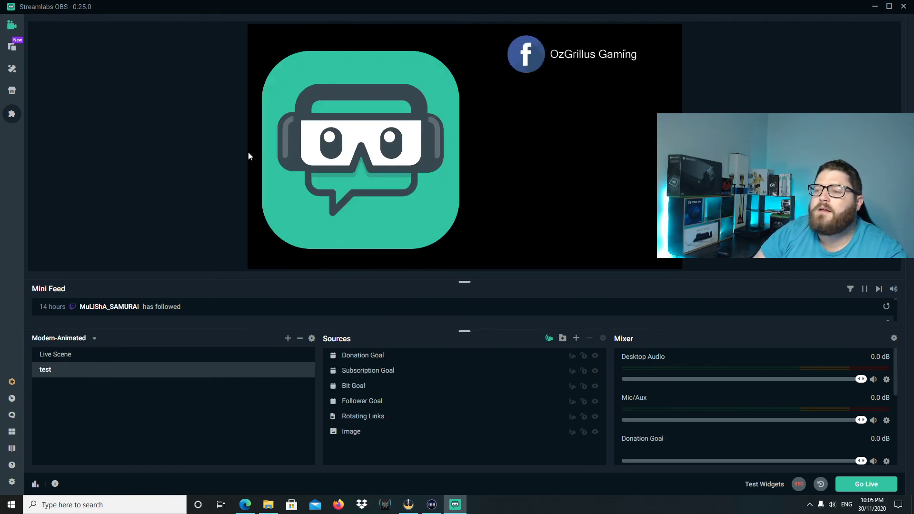
{"action": "left_click", "coordinate": [576, 338]}
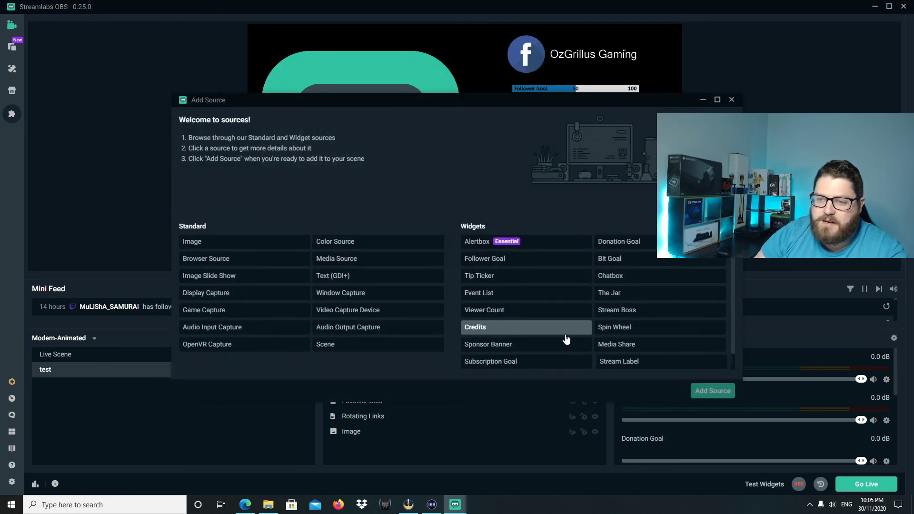
{"action": "left_click", "coordinate": [209, 258]}
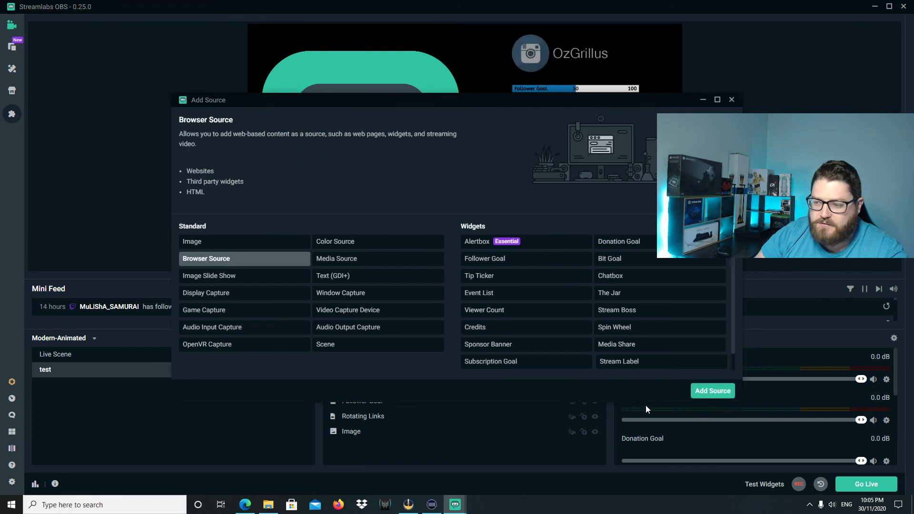
{"action": "left_click", "coordinate": [712, 391]}
{"action": "left_click", "coordinate": [570, 312]}
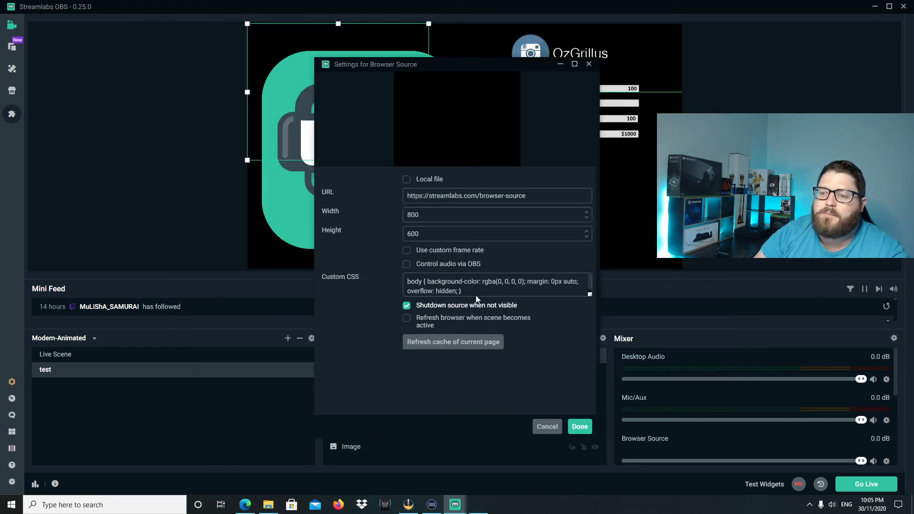
- Set the browser source to 1920×1080 with the pasted overlay URL as its address
{"action": "left_click_drag", "start_coordinate": [430, 221], "coordinate": [398, 217]}
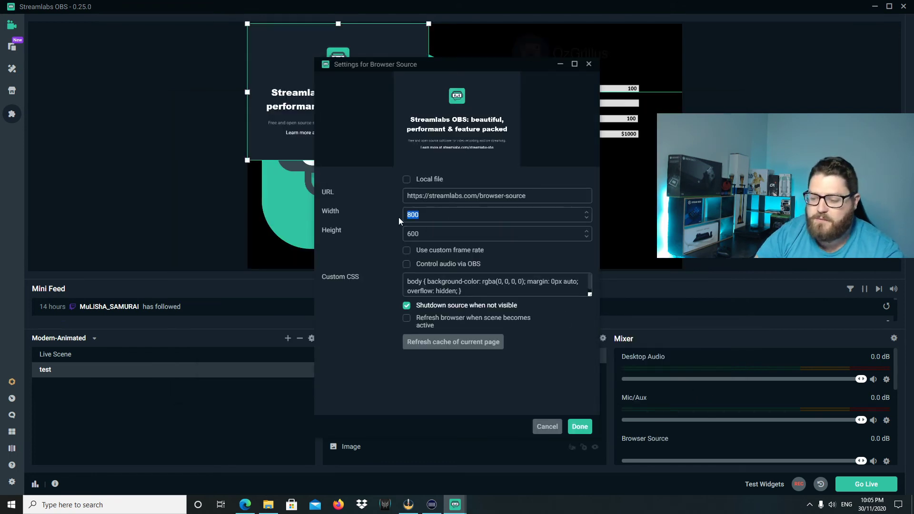
{"action": "type", "text": "1902"}
{"action": "key", "text": "BackSpace"}
{"action": "key", "text": "BackSpace"}
{"action": "type", "text": "20"}
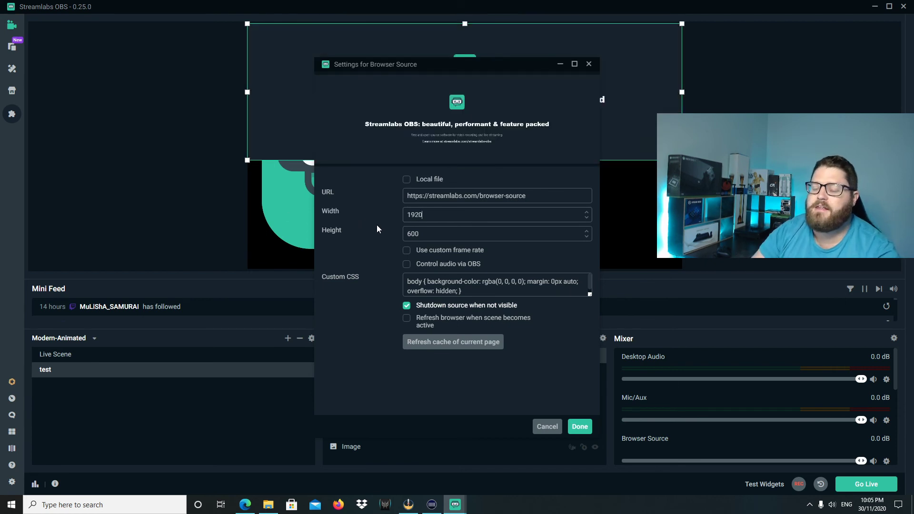
{"action": "left_click_drag", "start_coordinate": [420, 234], "coordinate": [411, 233]}
{"action": "type", "text": "1080"}
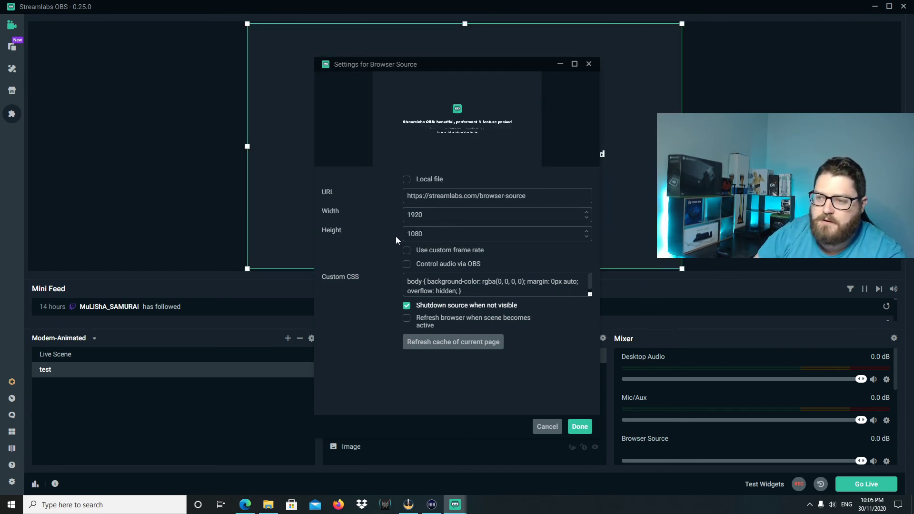
{"action": "triple_click", "coordinate": [526, 195]}
{"action": "key", "text": "ctrl+v"}
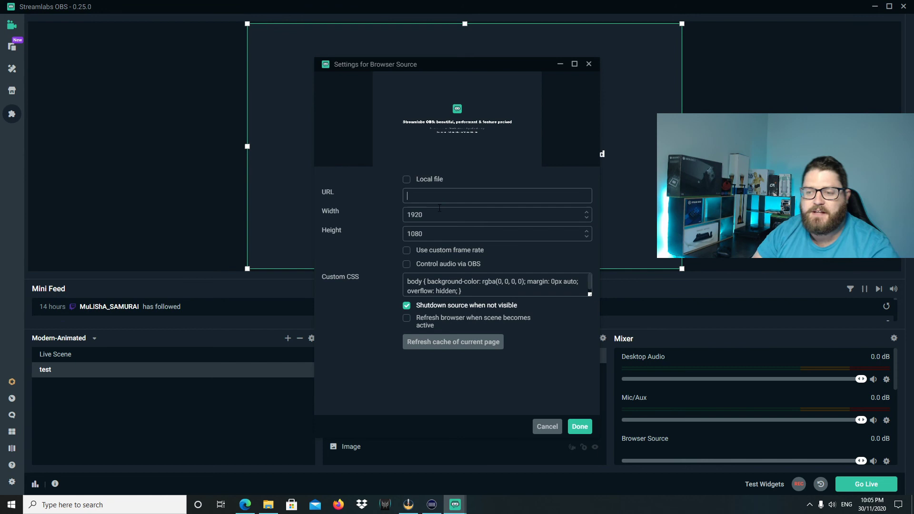
{"action": "left_click", "coordinate": [579, 427]}
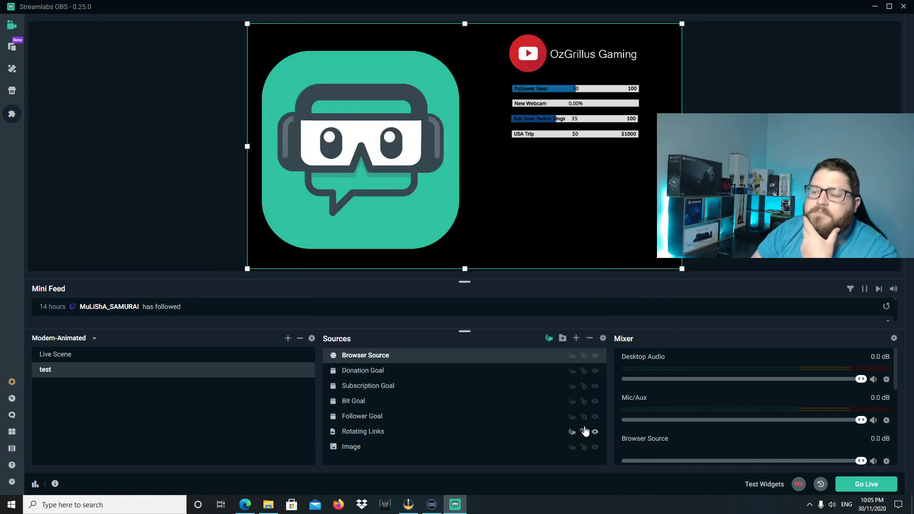